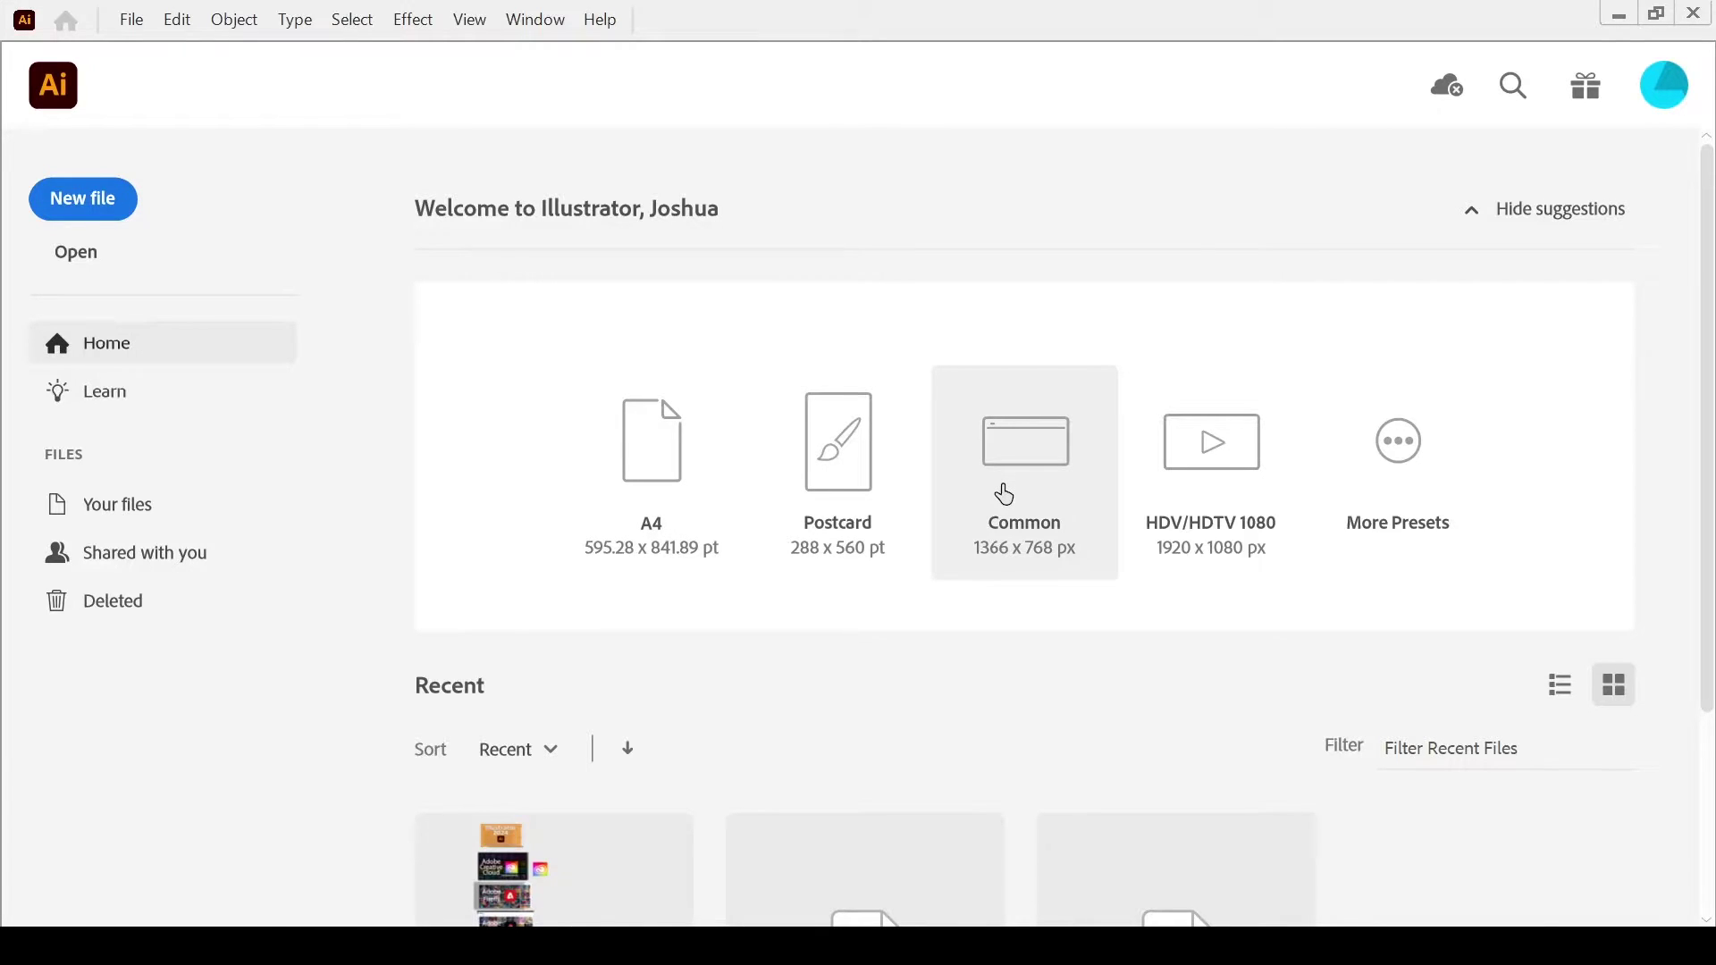
# In New Document, choose the Mobile iPhone X preset and set Artboards to 2.
pyautogui.click(1403, 447)
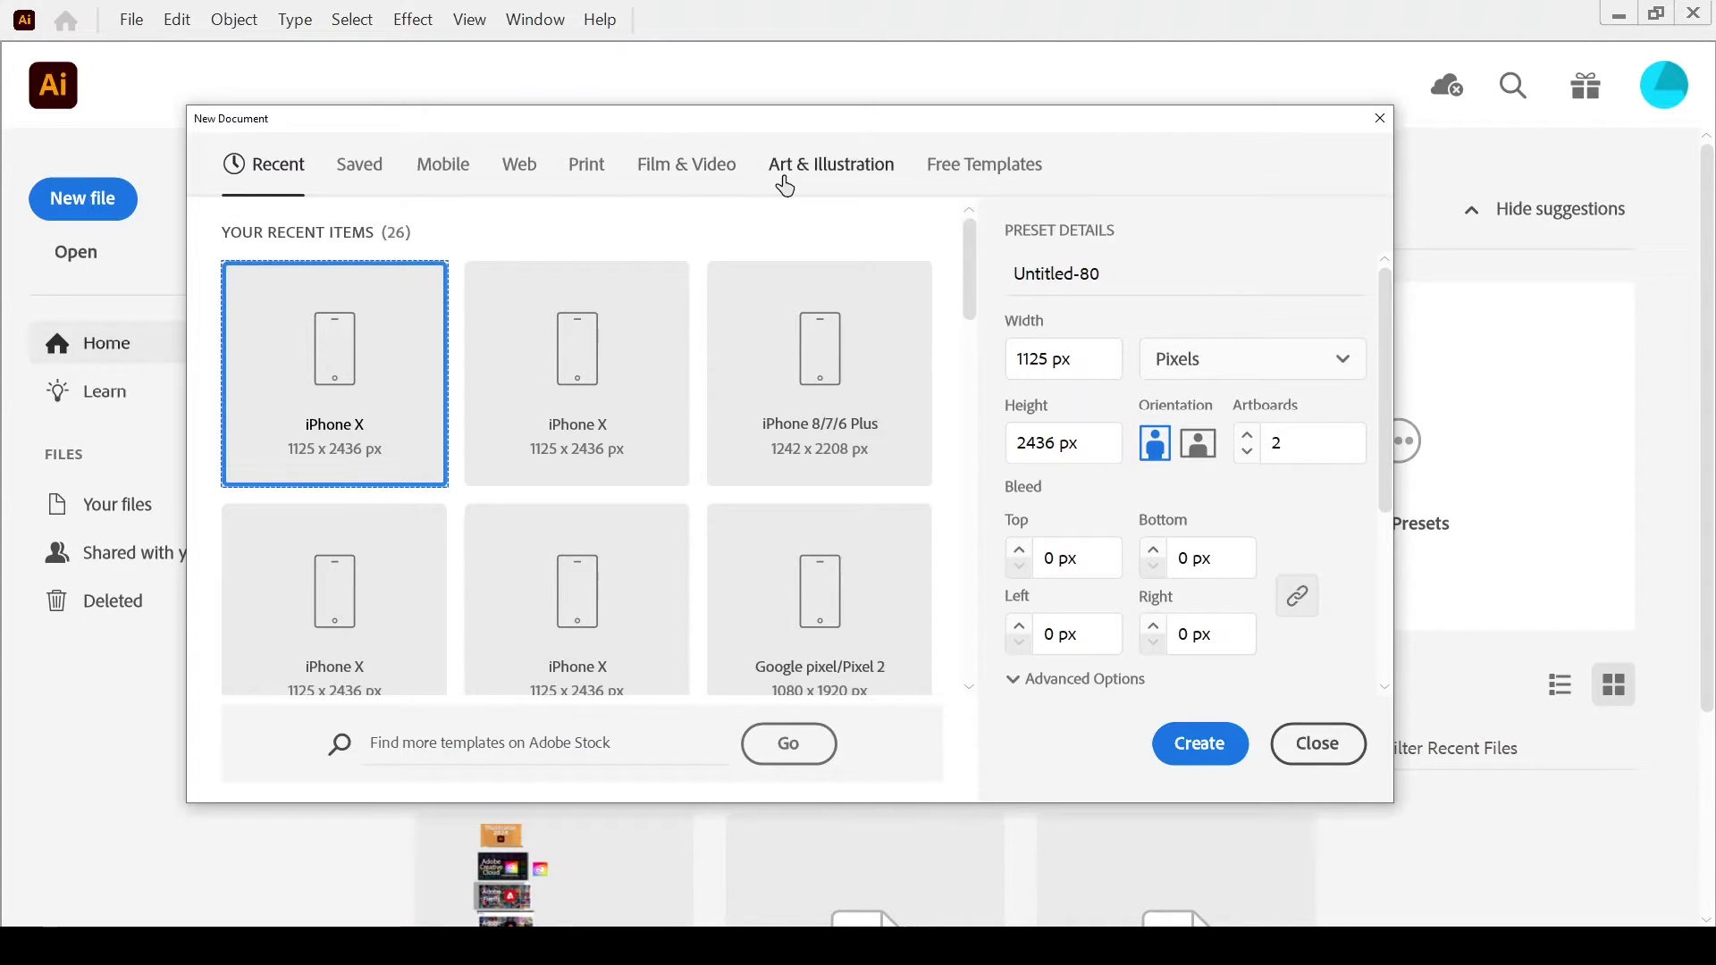
pyautogui.click(999, 172)
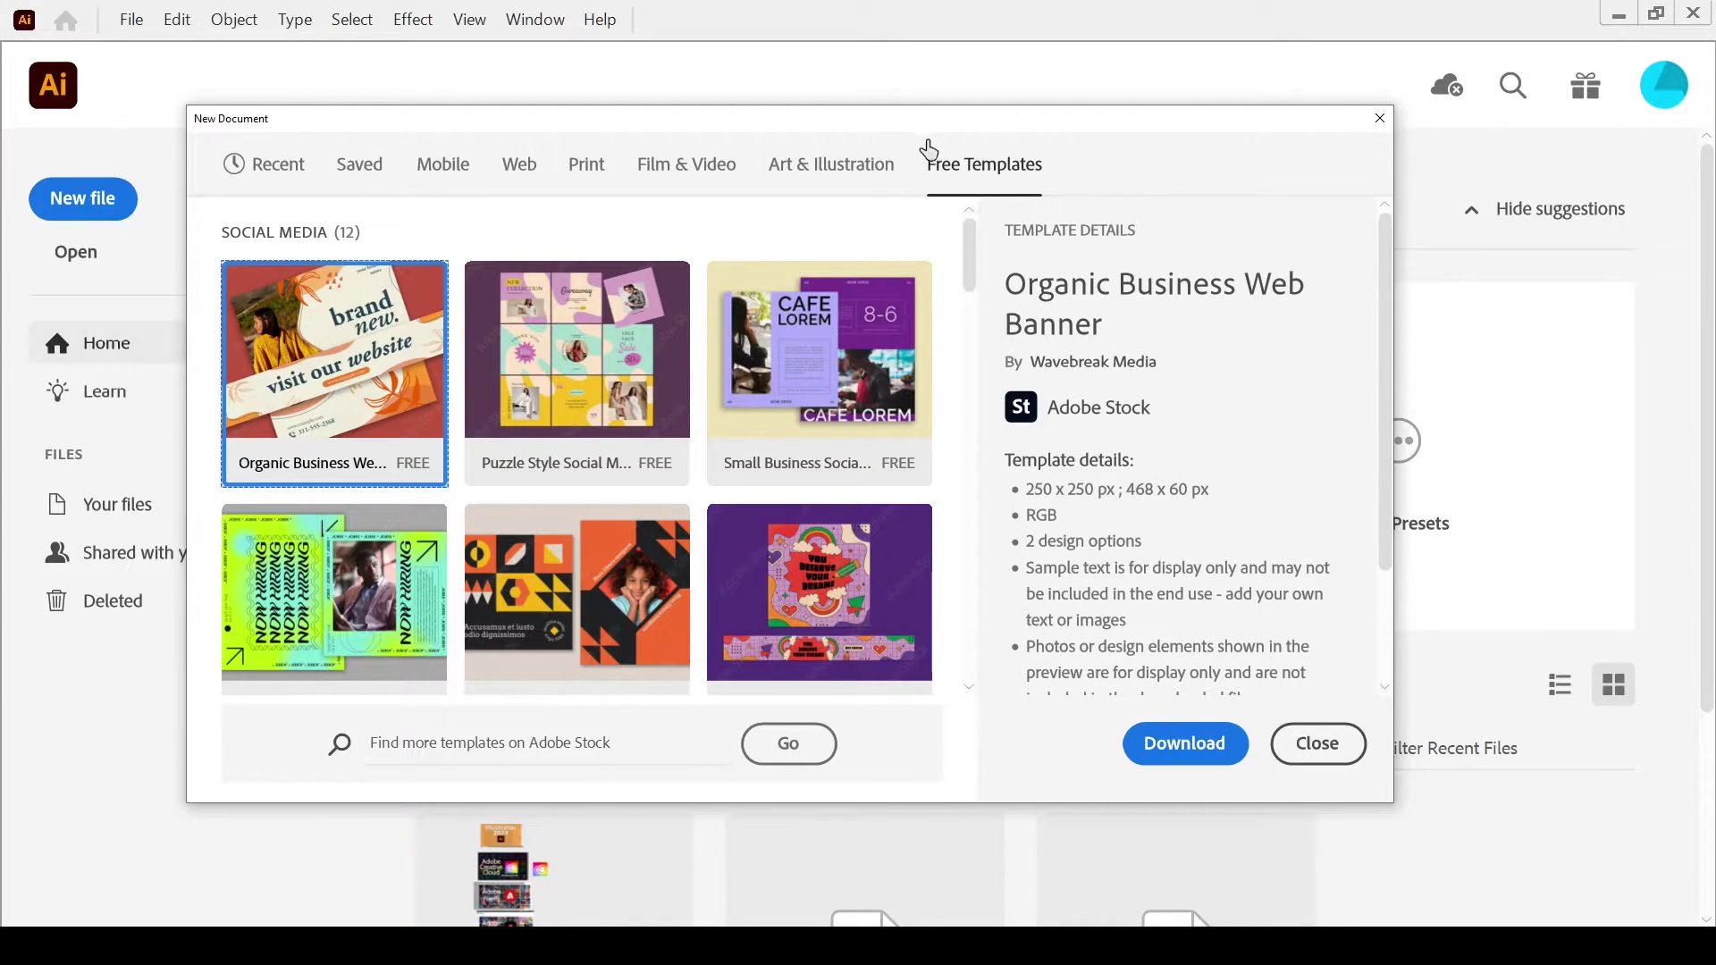
pyautogui.click(443, 176)
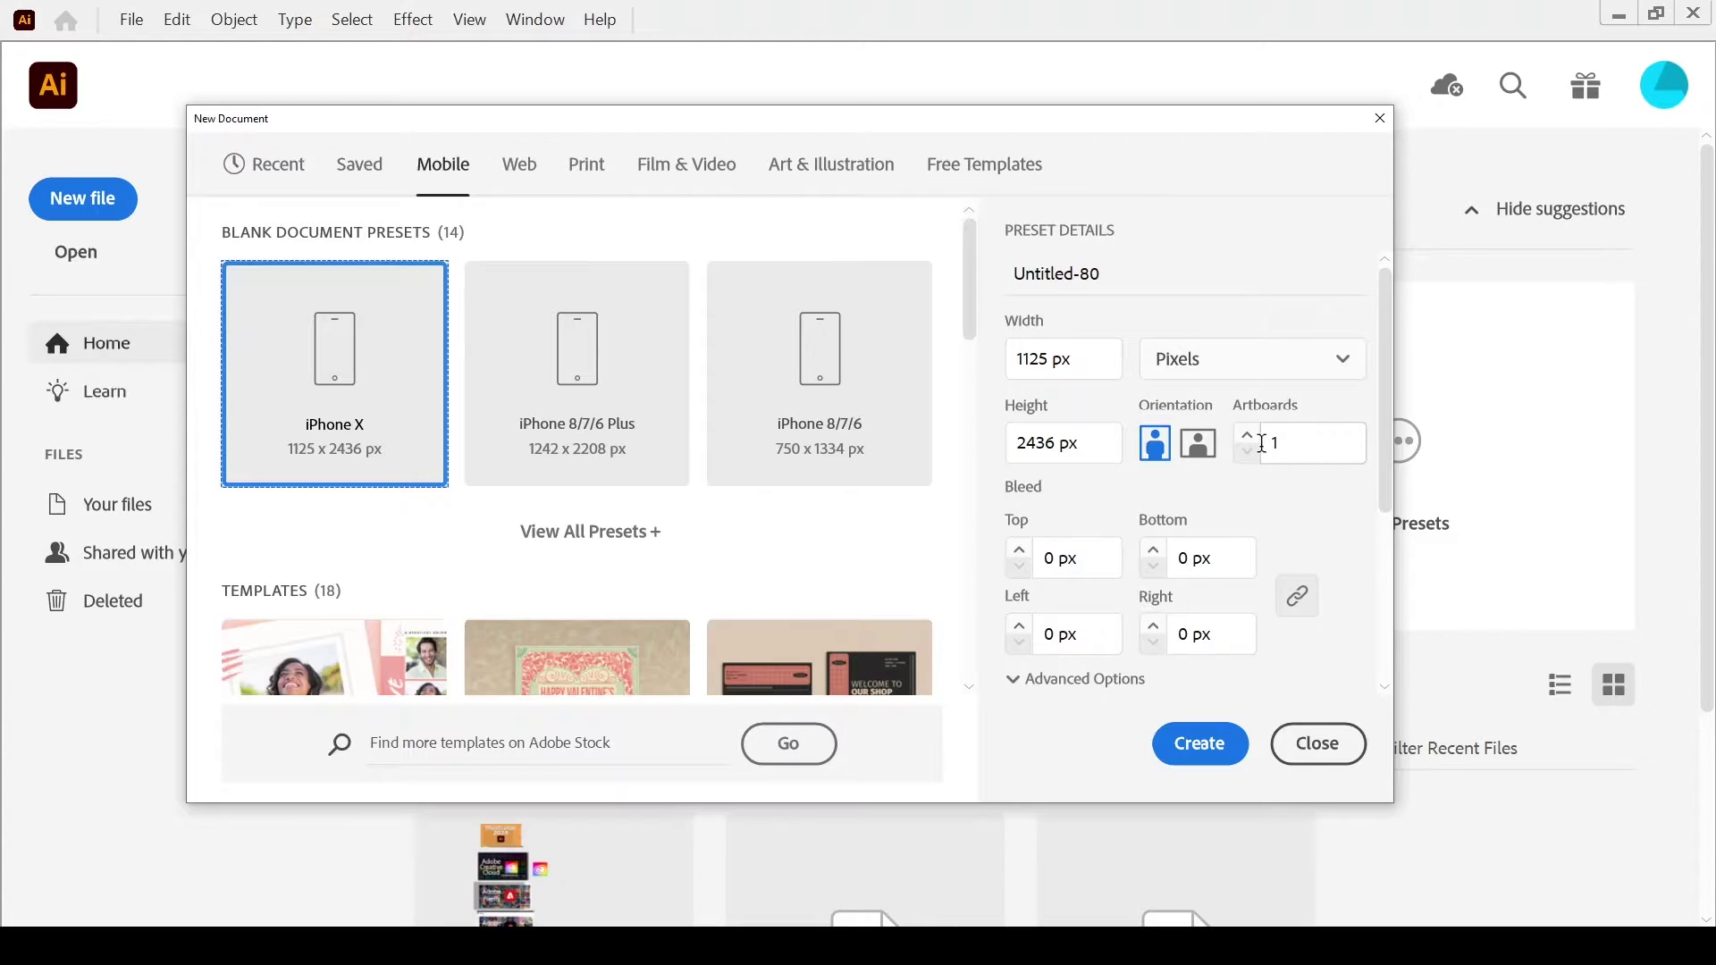
pyautogui.click(1247, 436)
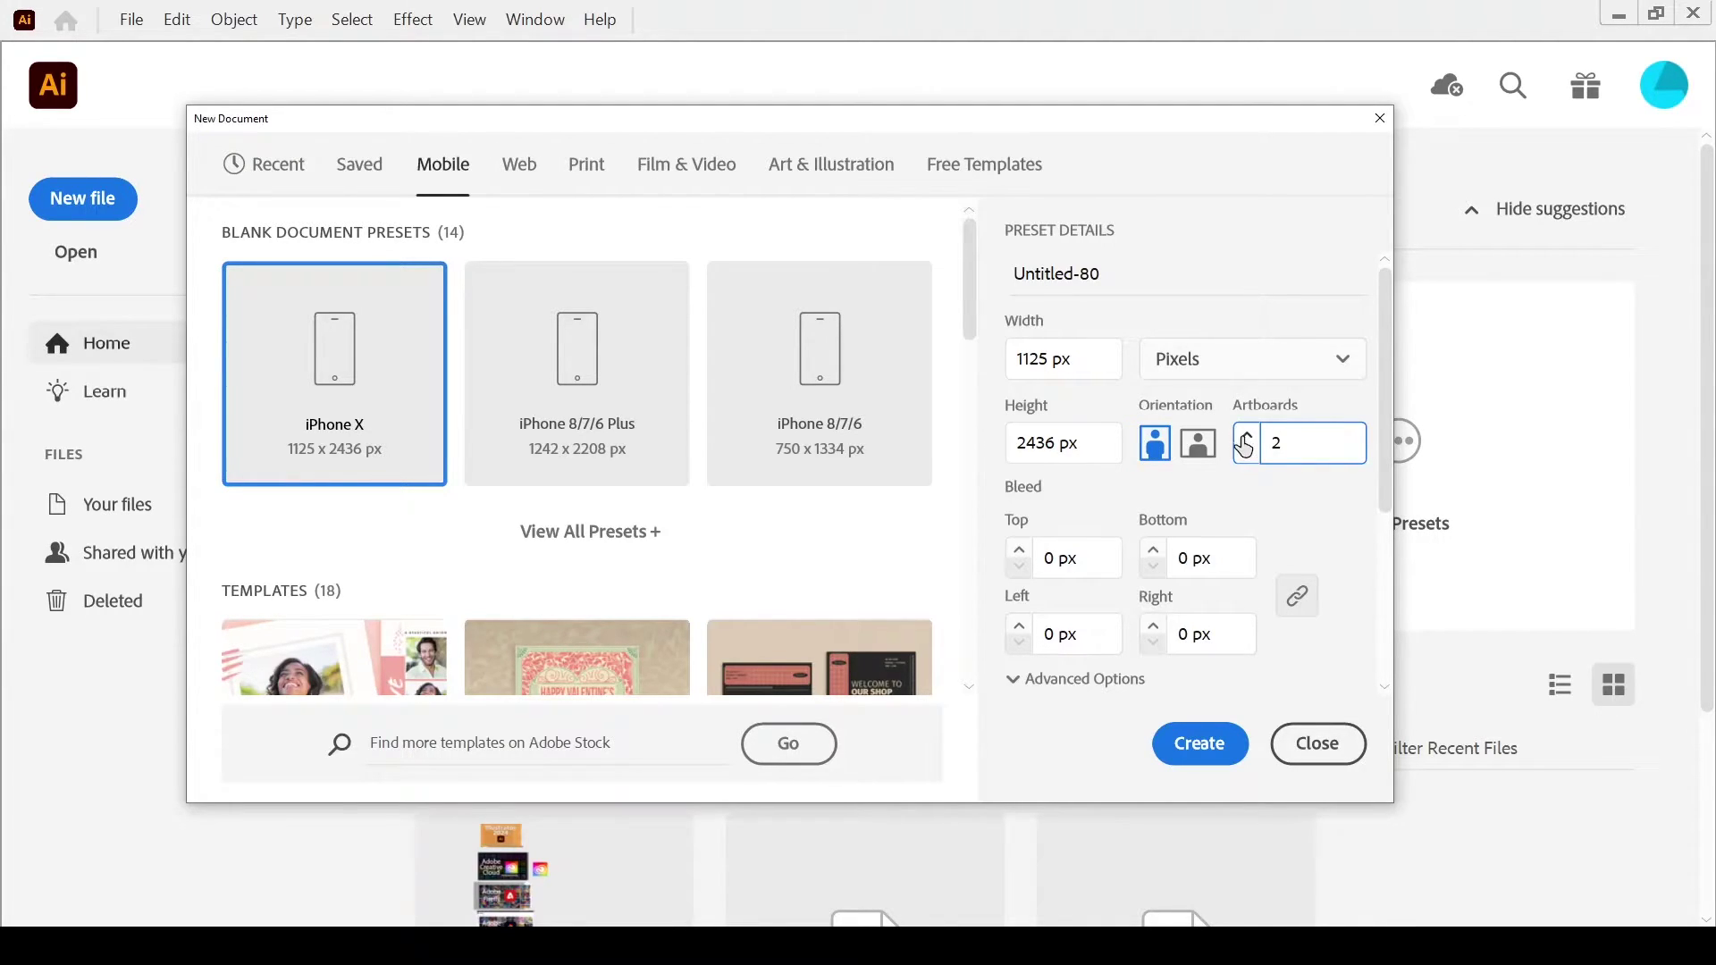
# Create the two-artboard document and draw a cyan-filled rectangle on the left artboard.
pyautogui.click(1201, 749)
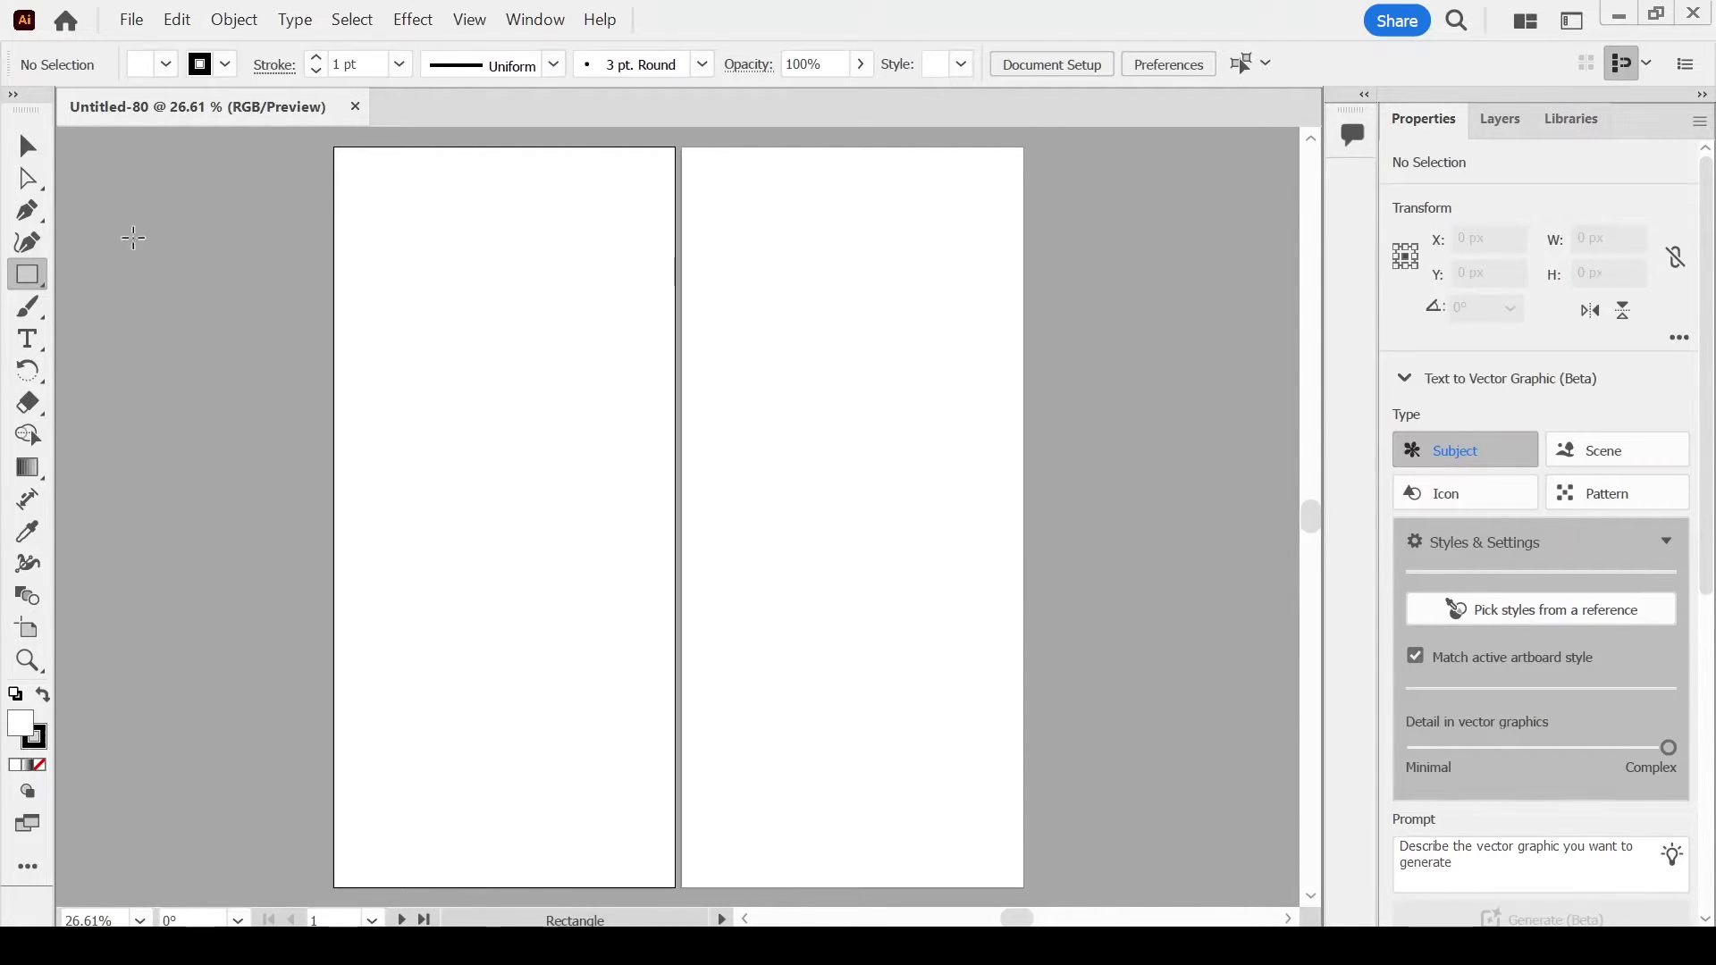
pyautogui.click(164, 64)
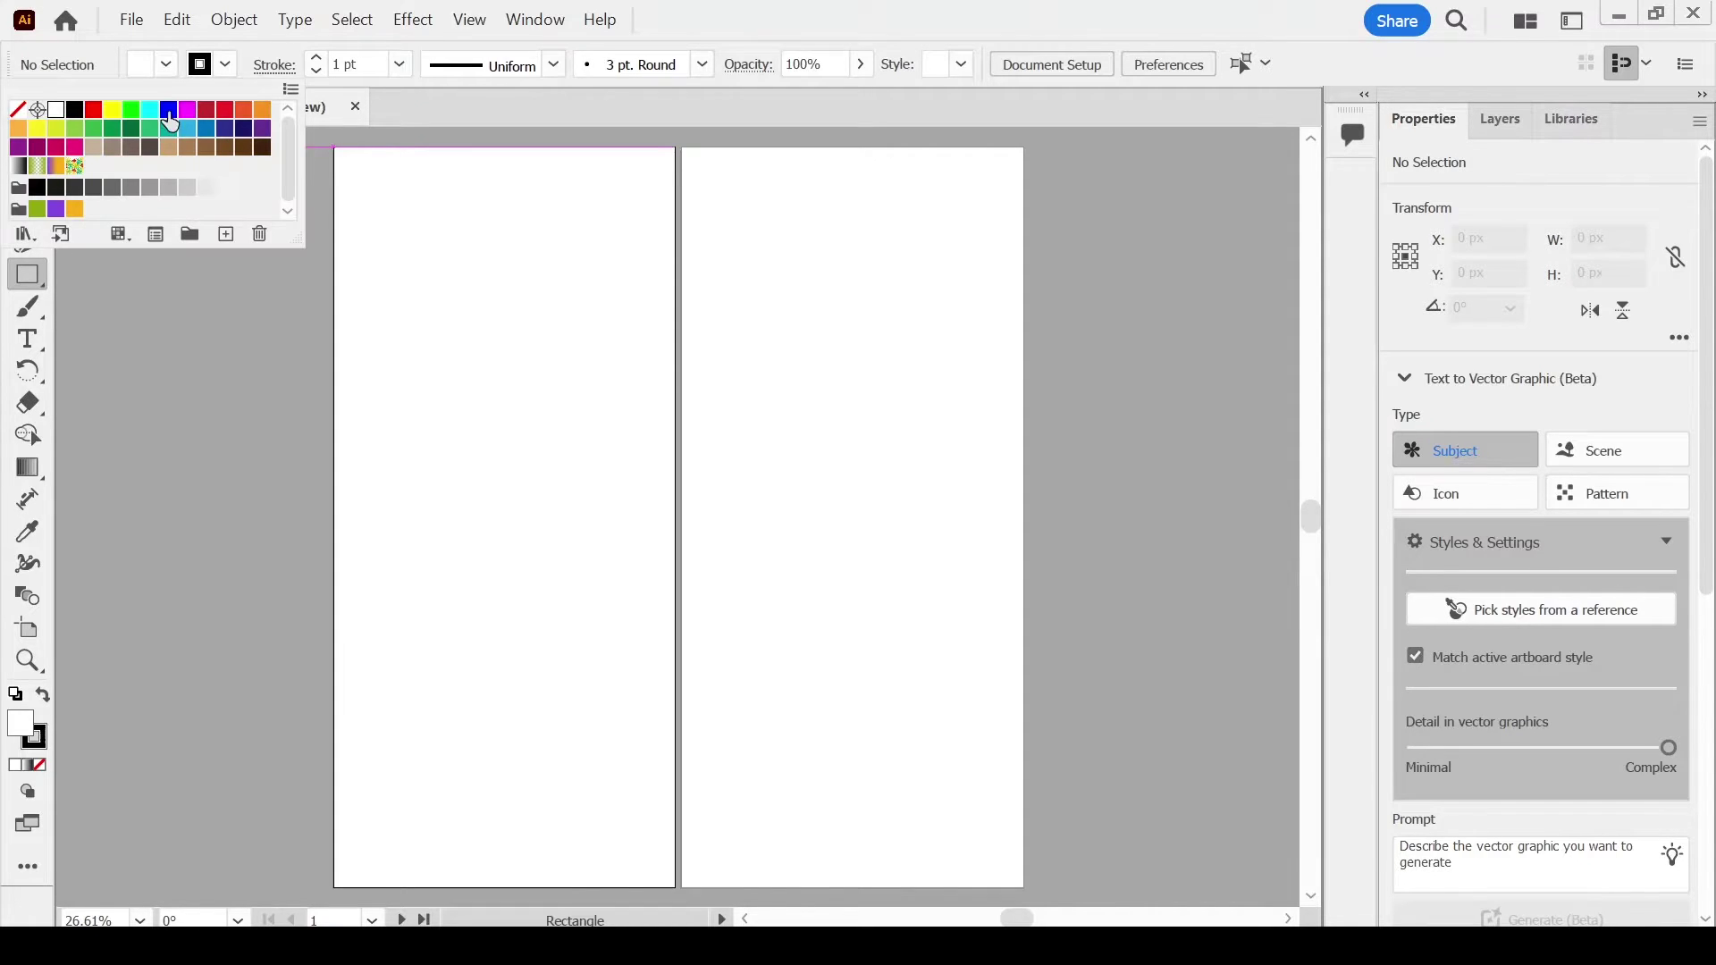
pyautogui.click(170, 121)
pyautogui.moveTo(442, 266); pyautogui.dragTo(611, 547)
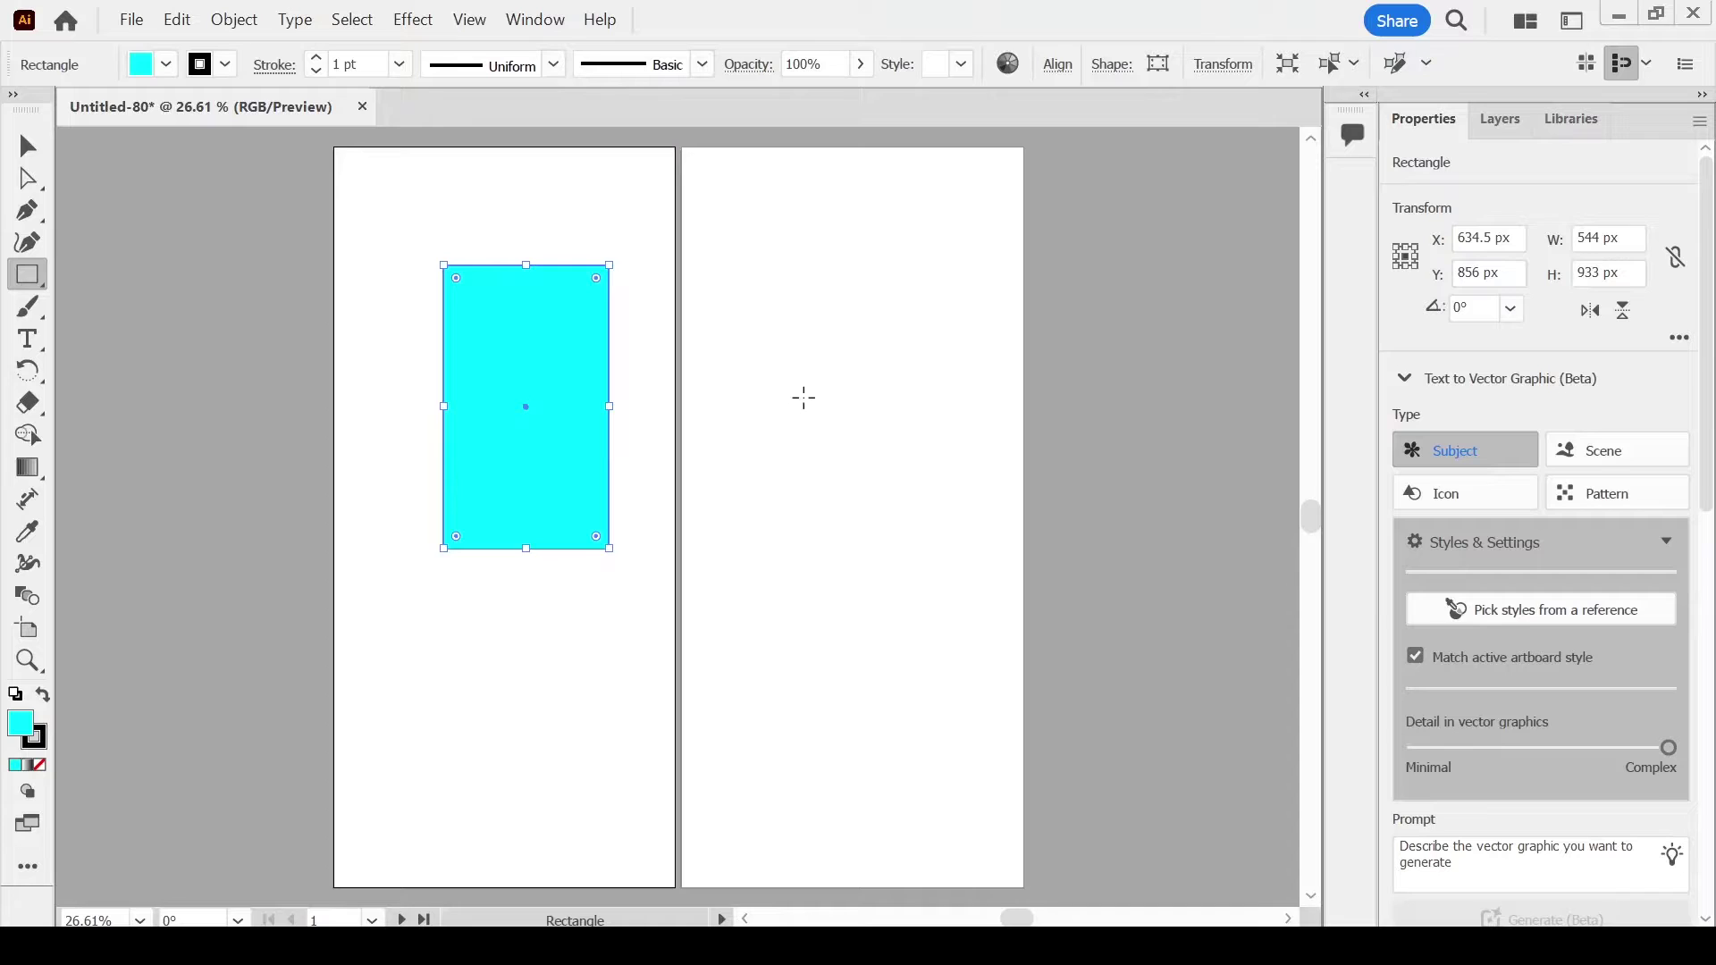
# Draw a taller rectangle on the right artboard and change its fill to green.
pyautogui.moveTo(791, 379); pyautogui.dragTo(957, 726)
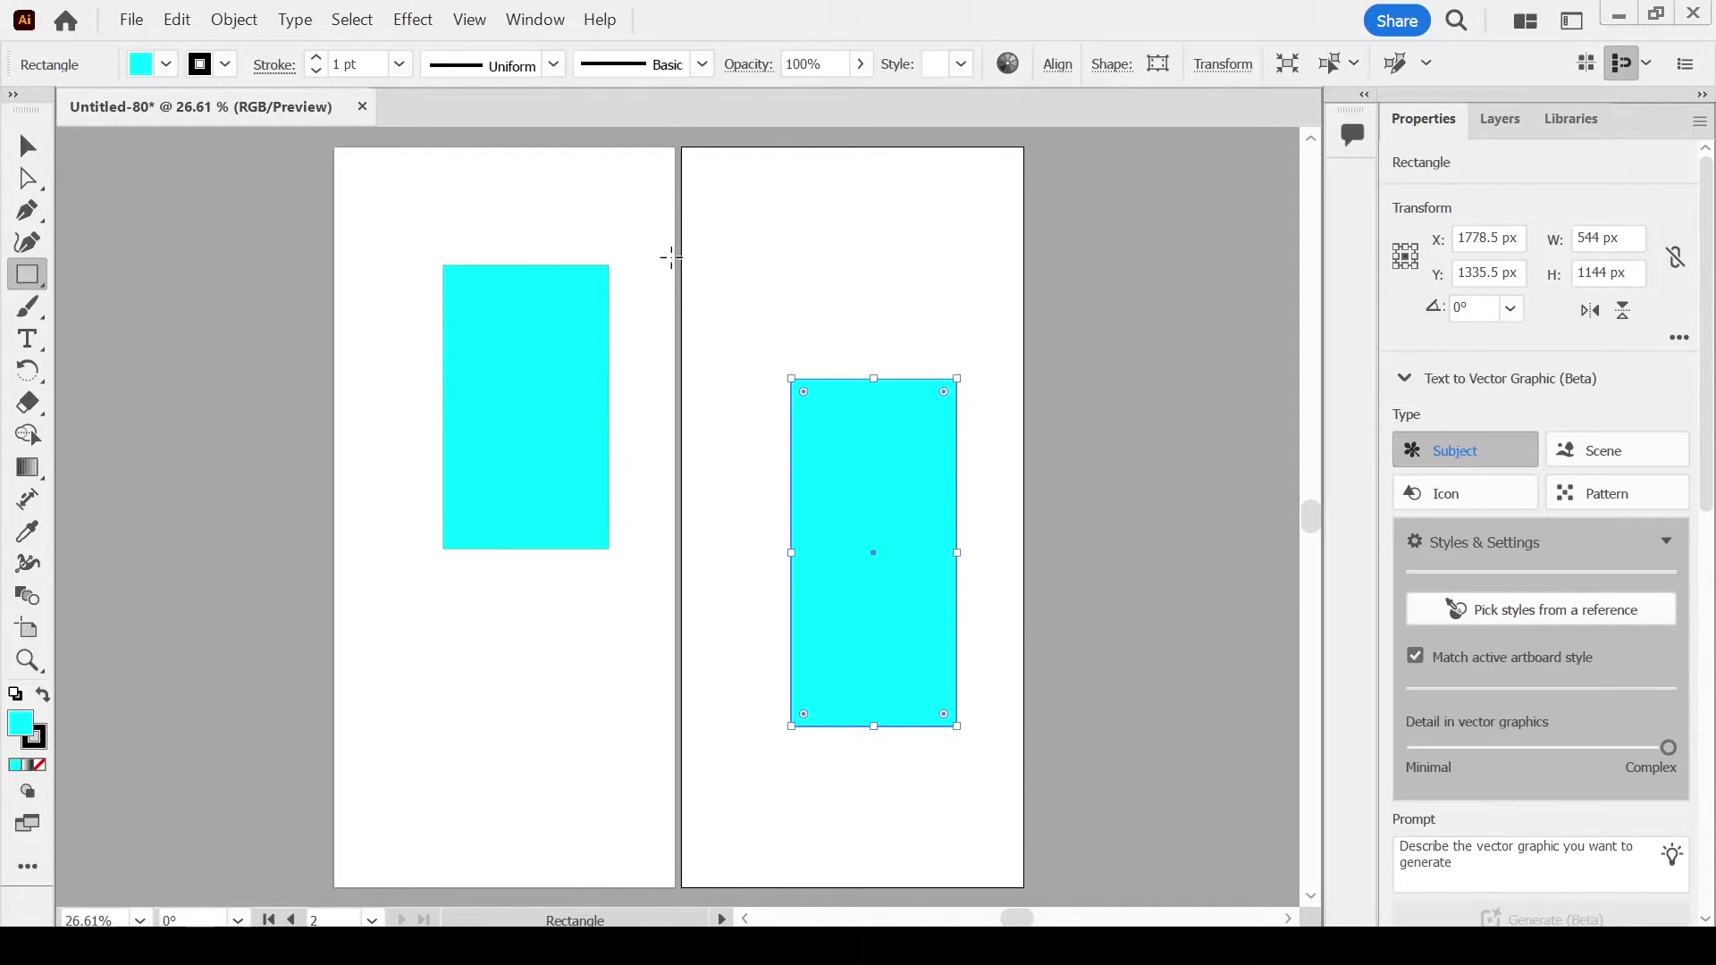
pyautogui.click(164, 65)
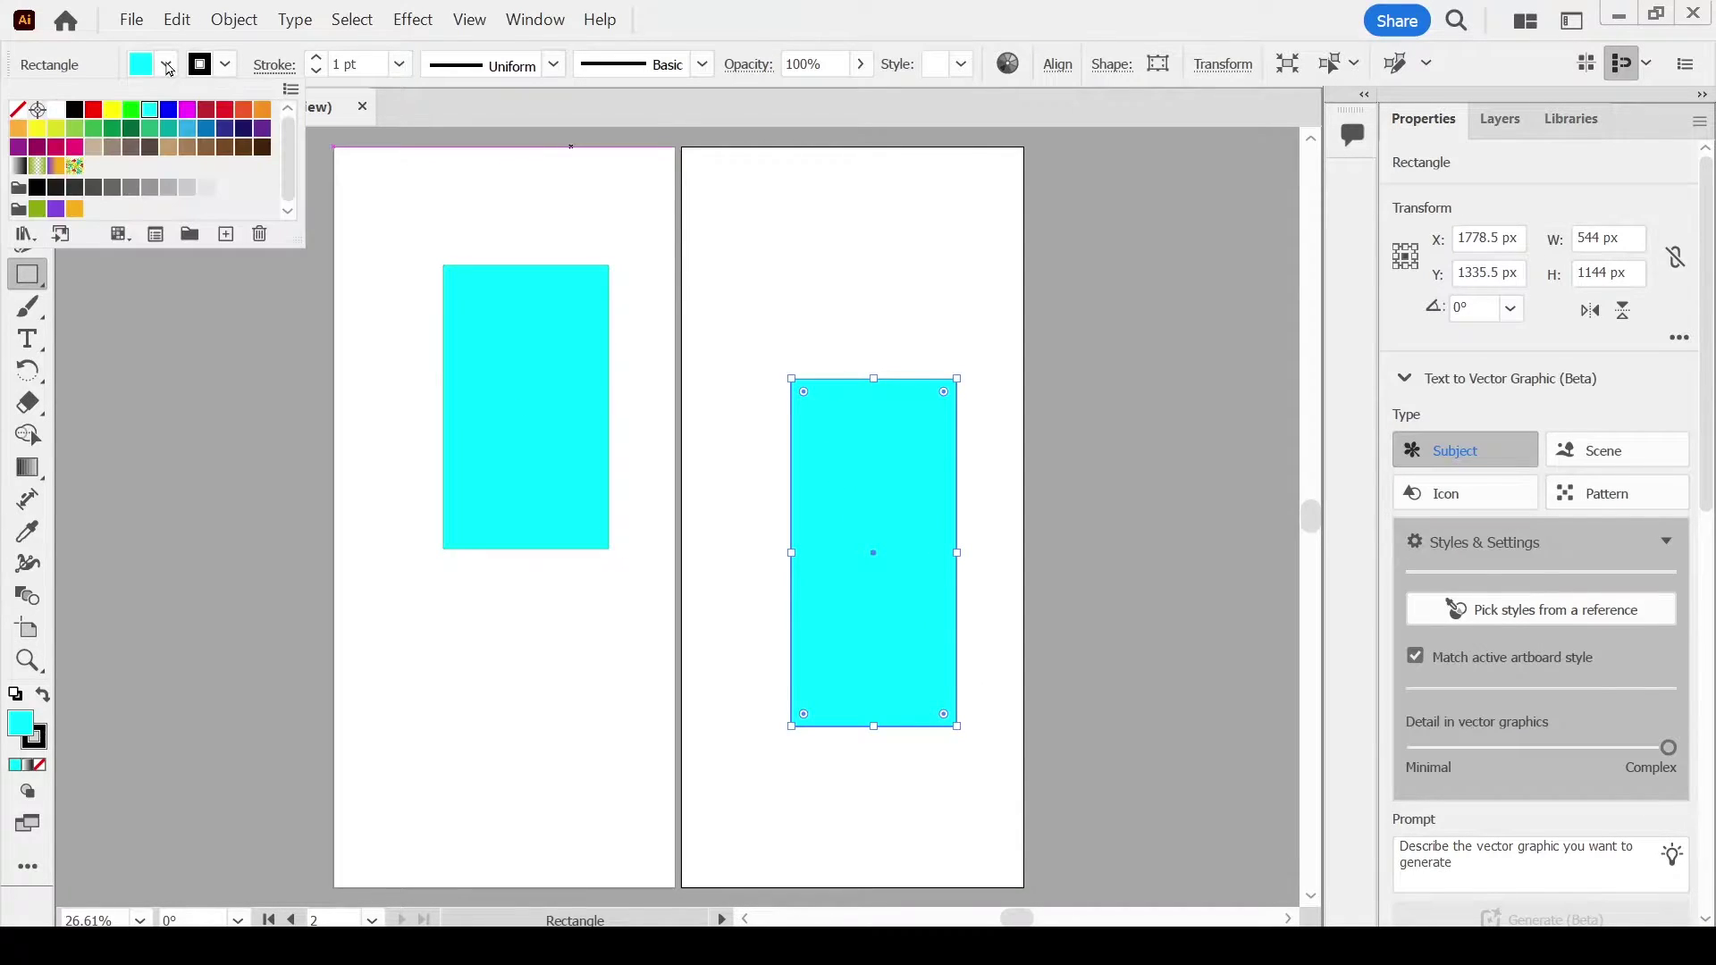
pyautogui.click(130, 111)
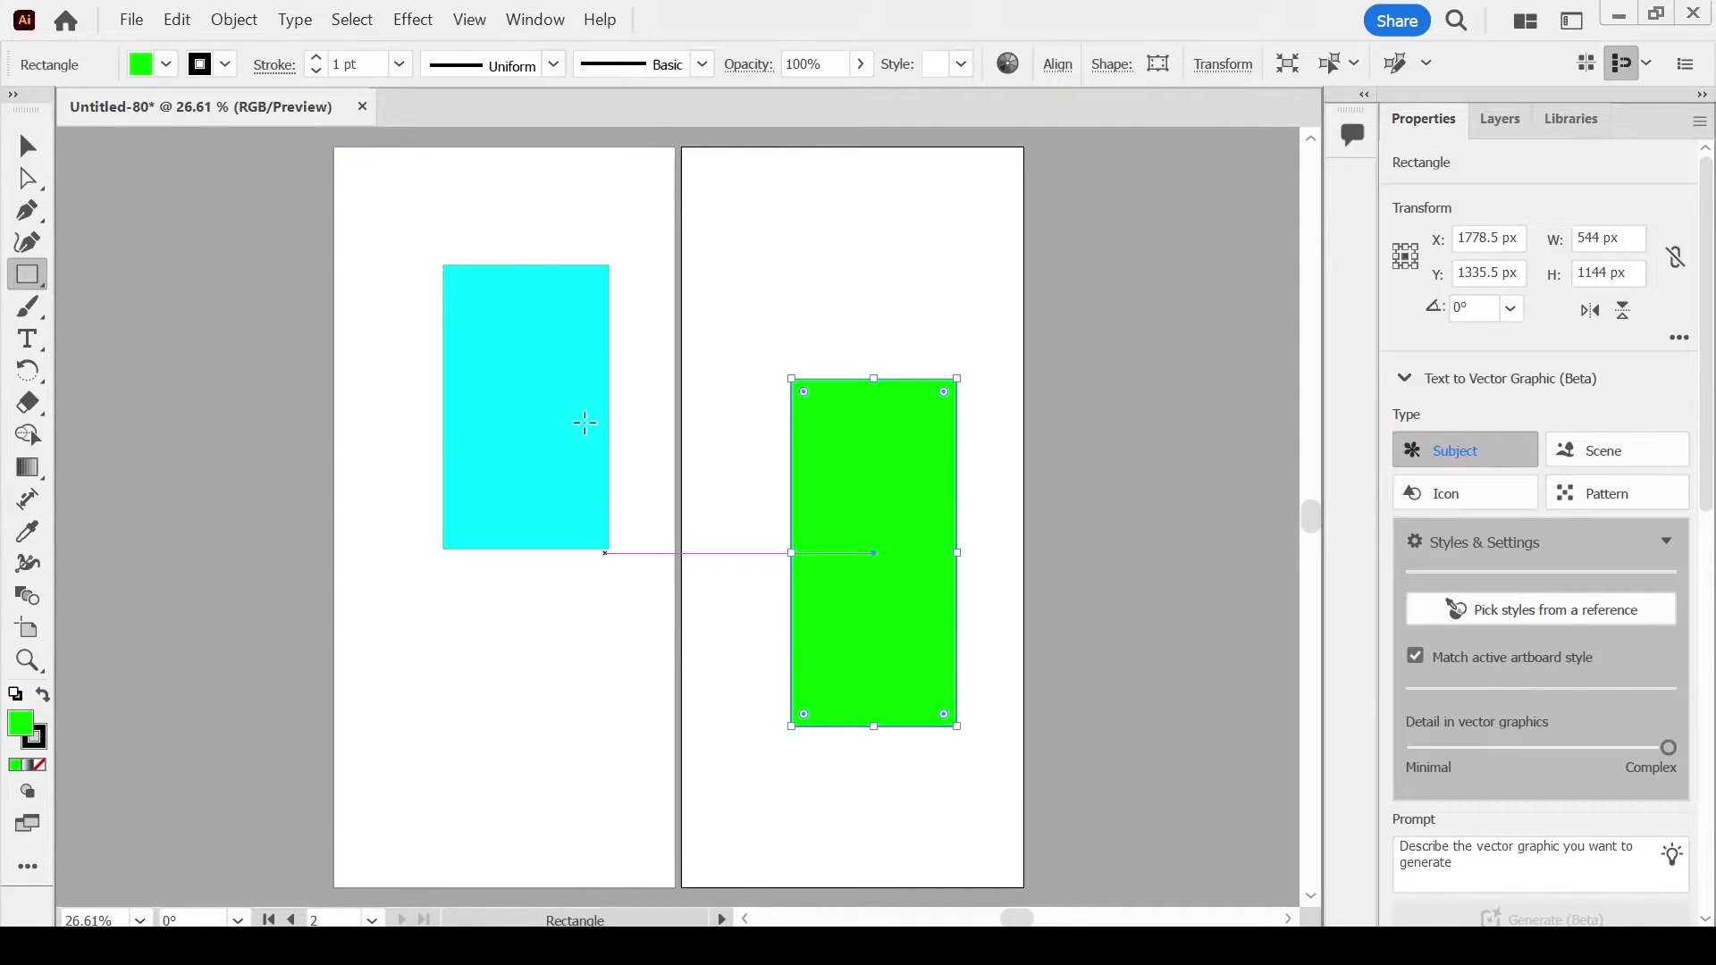
pyautogui.click(782, 252)
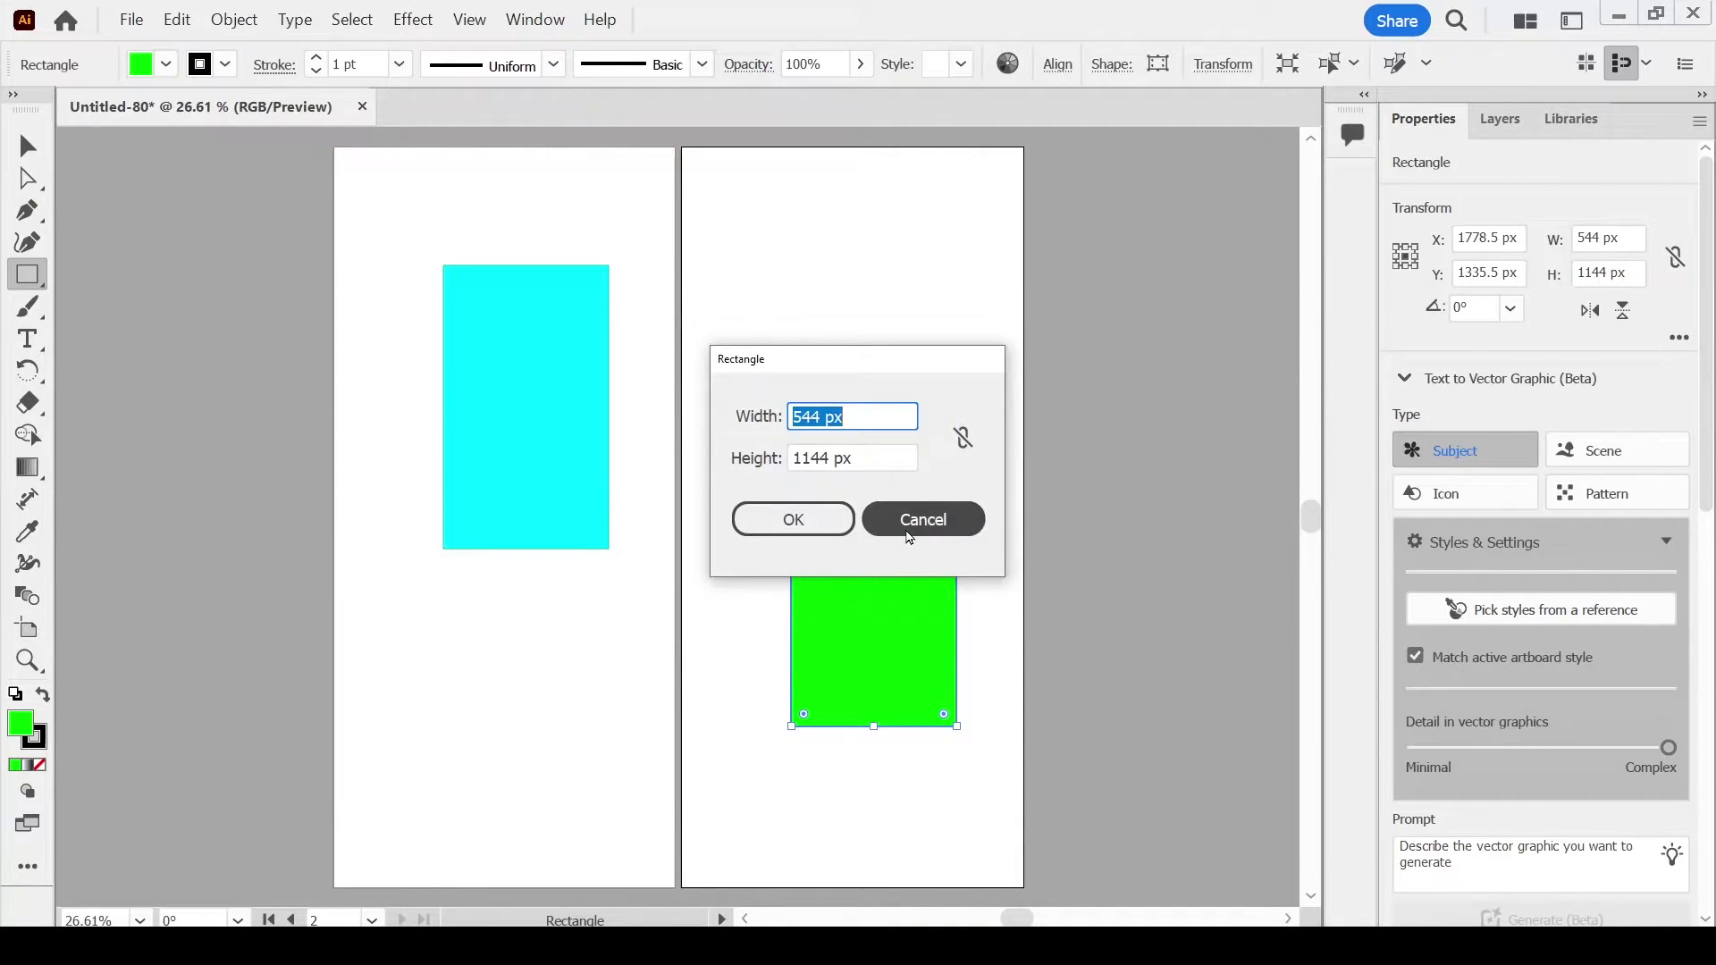
pyautogui.click(906, 528)
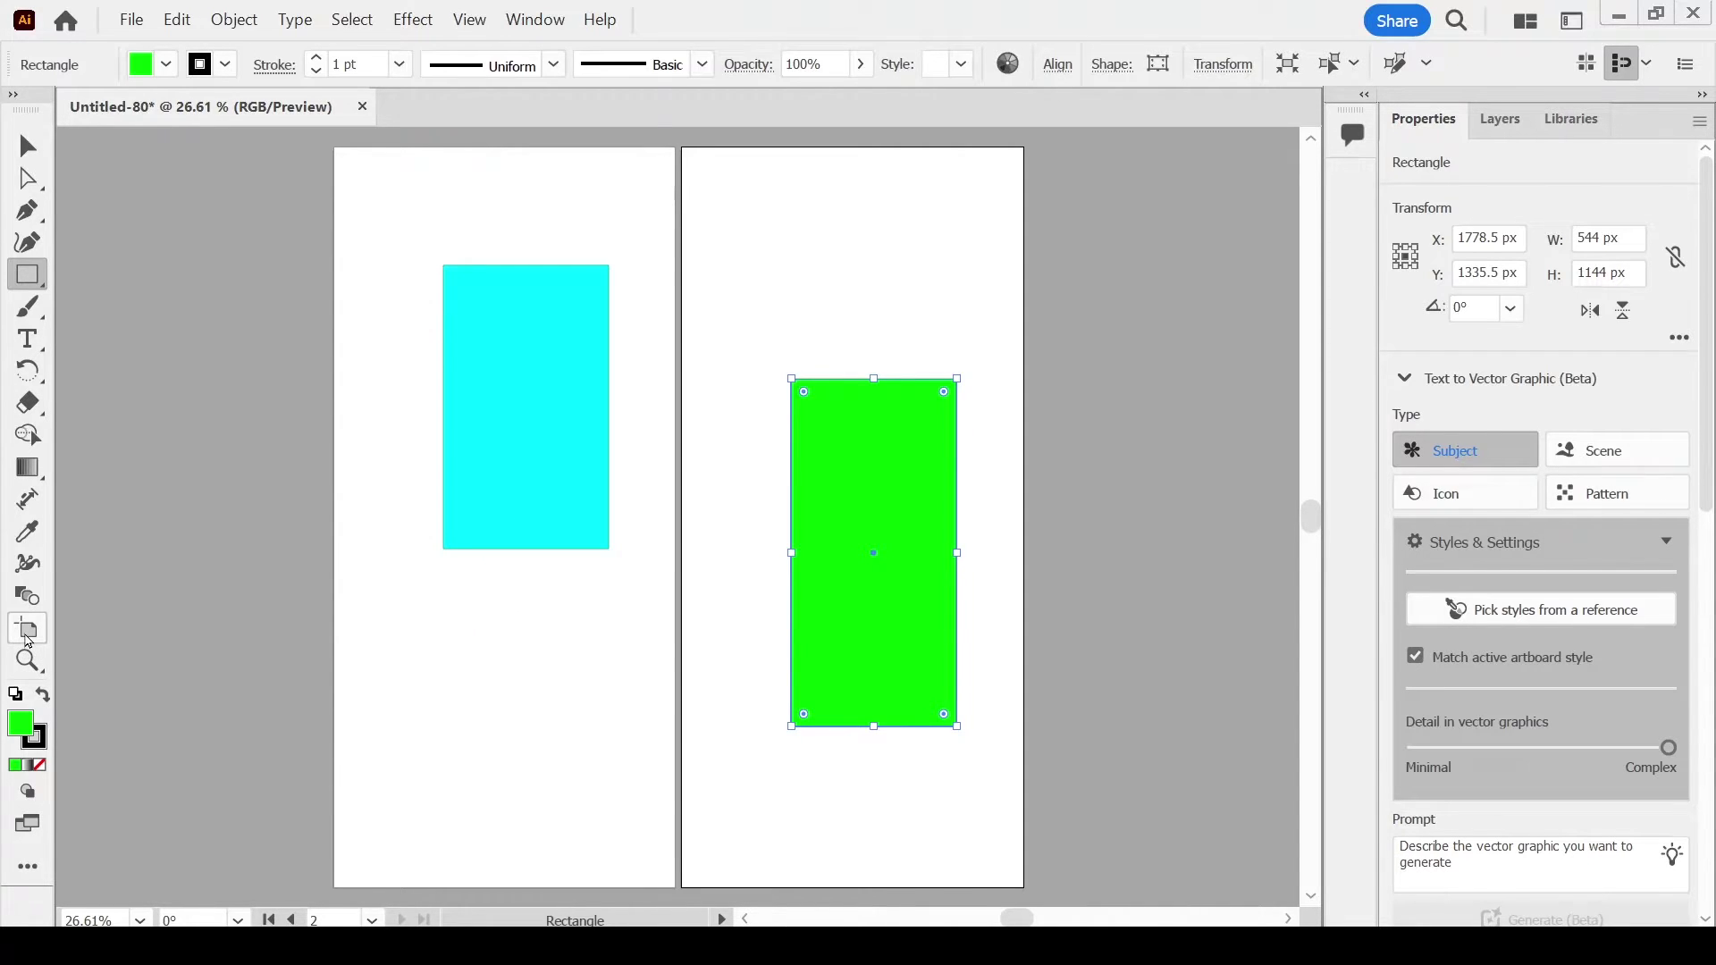
# Switch to the Artboard tool (Shift+O) with Artboard 2 active, briefly checking the Window menu.
pyautogui.click(28, 630)
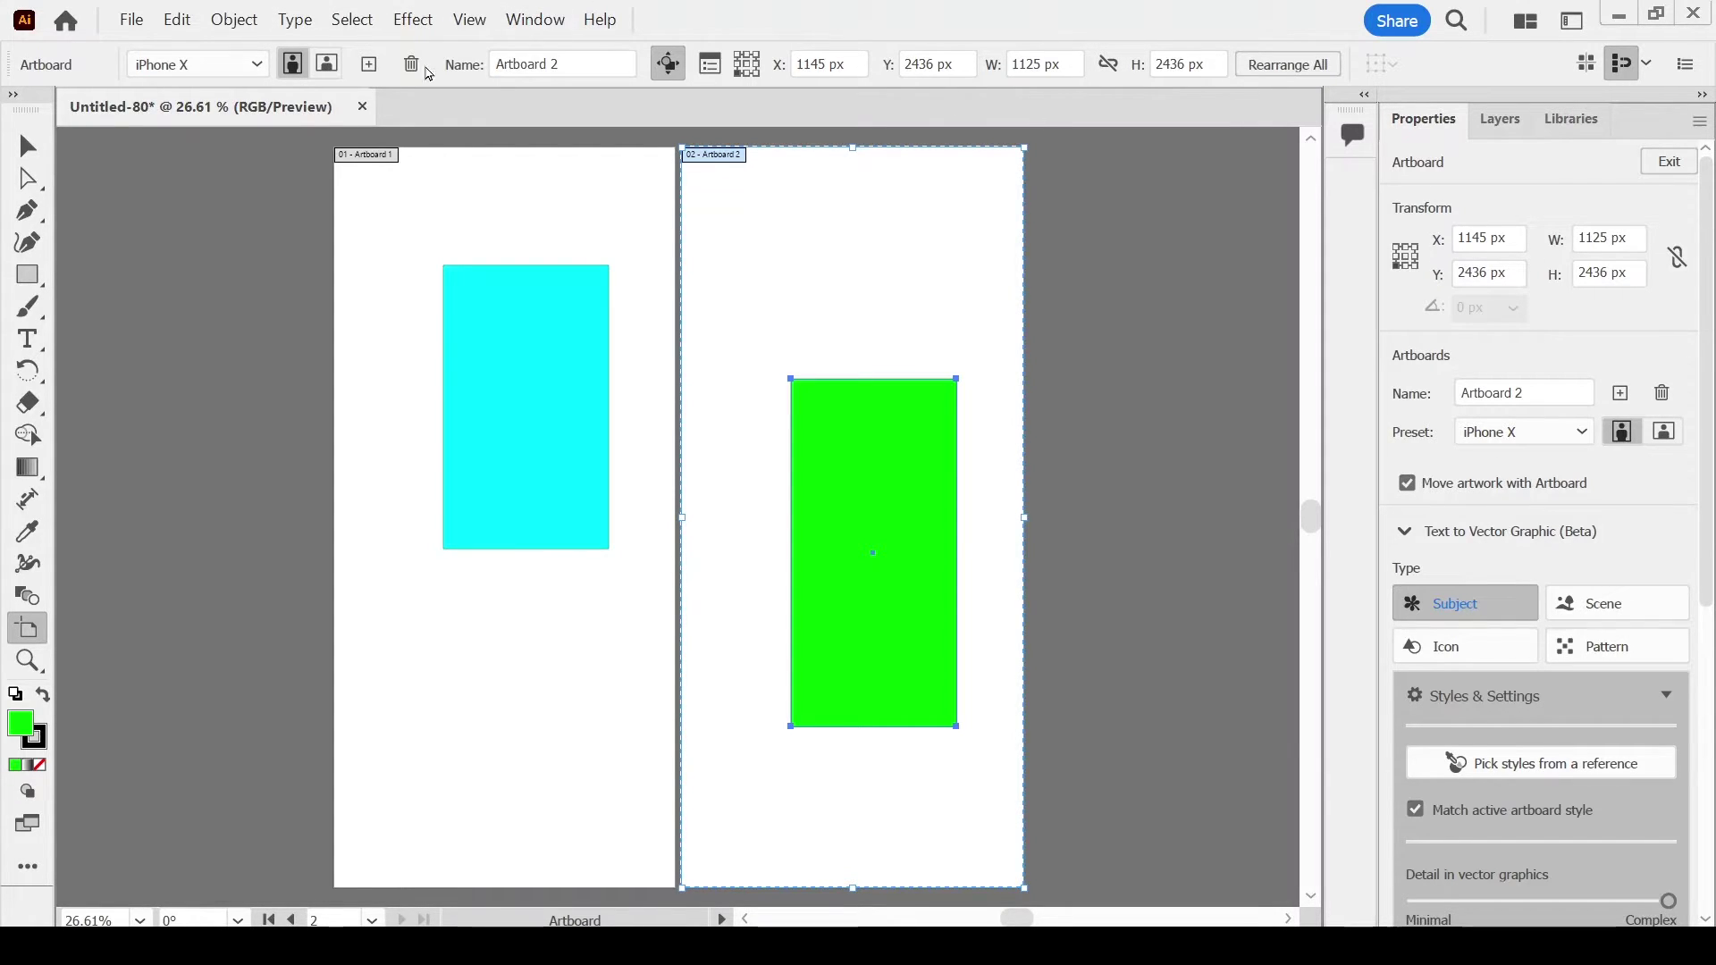
pyautogui.click(530, 22)
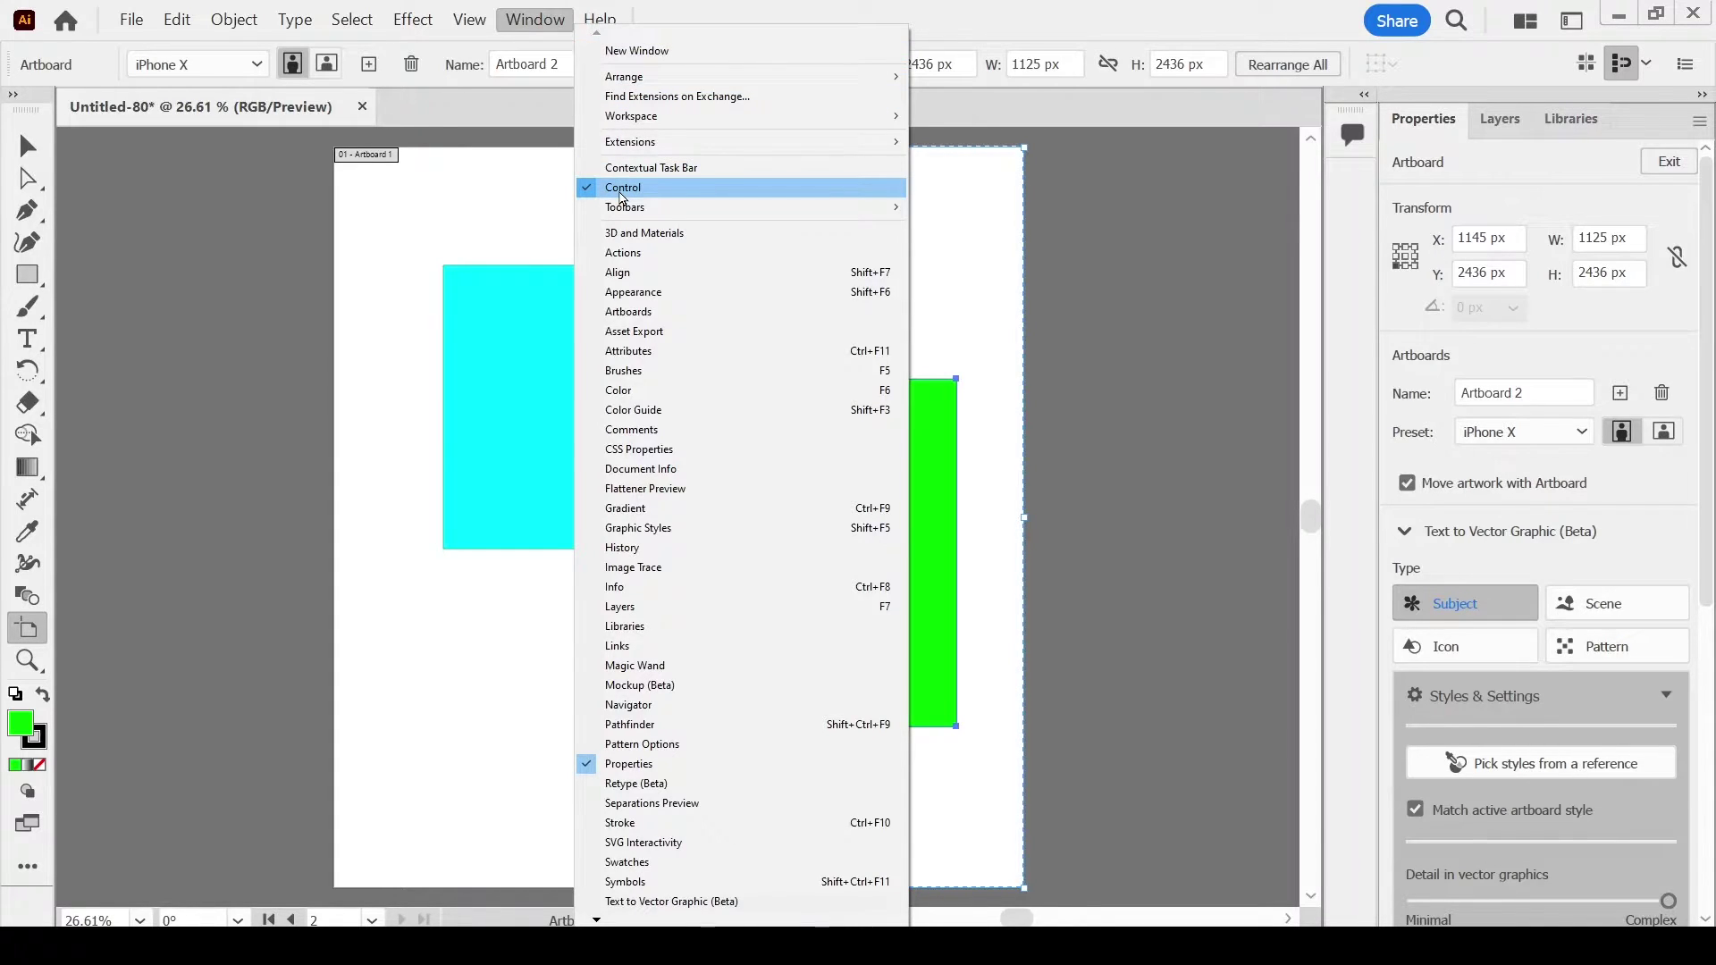
pyautogui.click(699, 10)
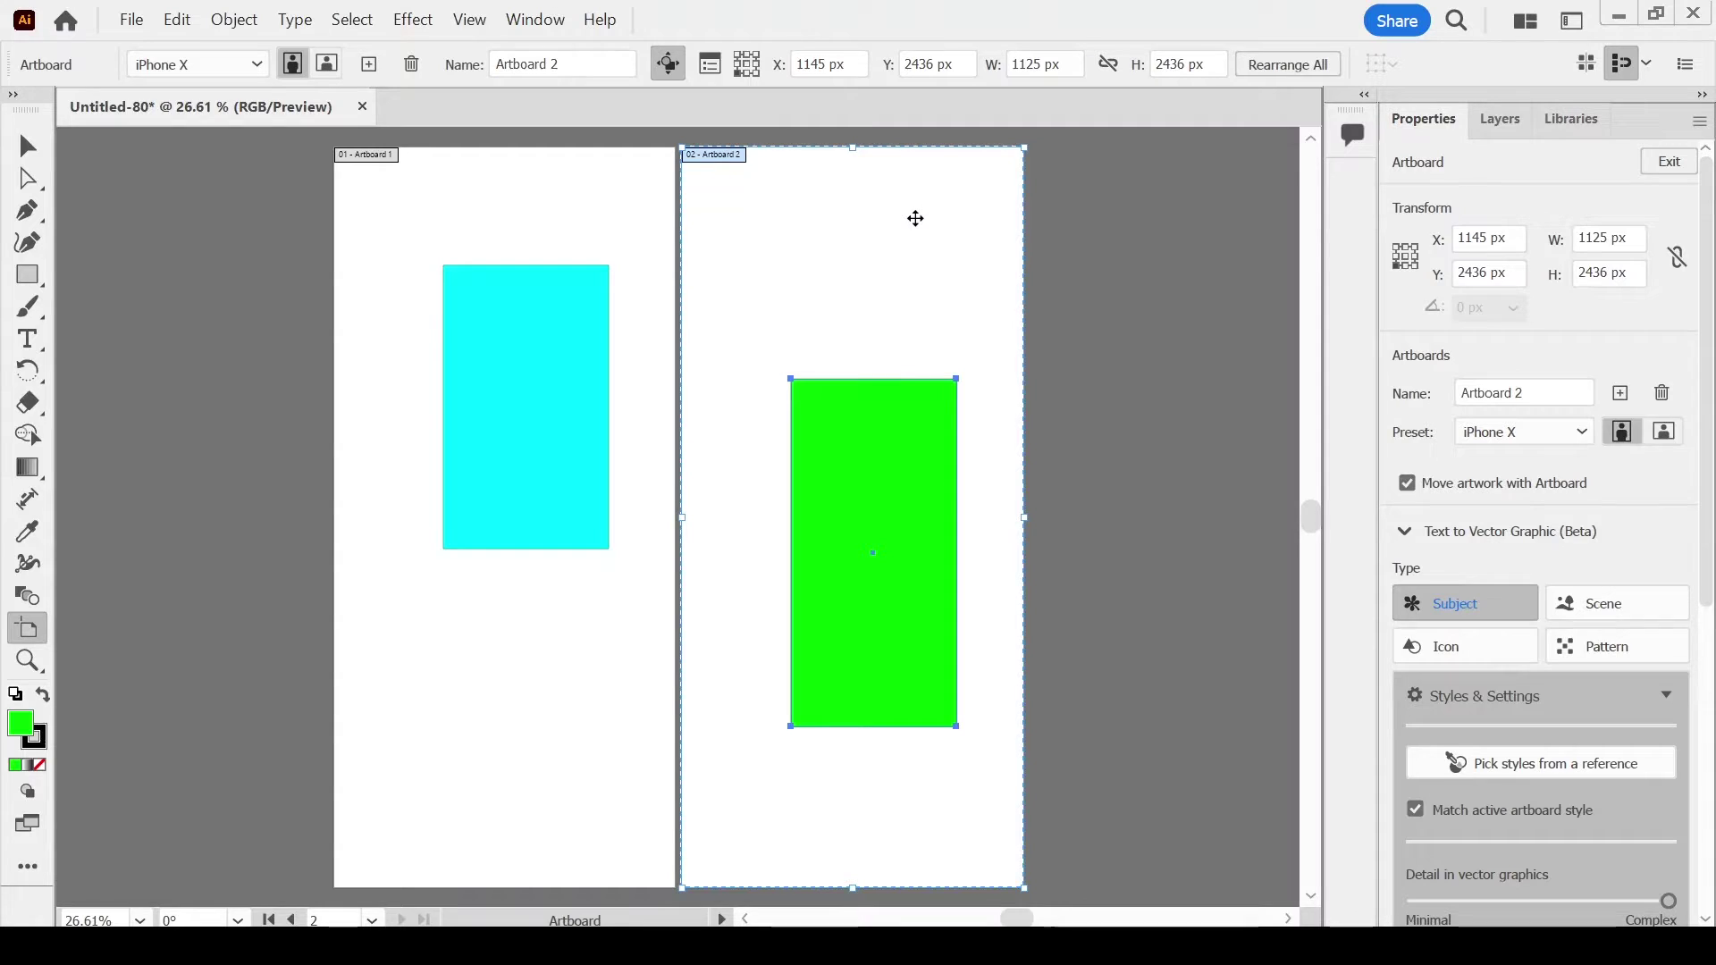
# Name Artboard 2 'ABC', keep the iPhone X size, and enable Show Center Mark and Show Cross Hairs.
pyautogui.doubleClick(880, 279)
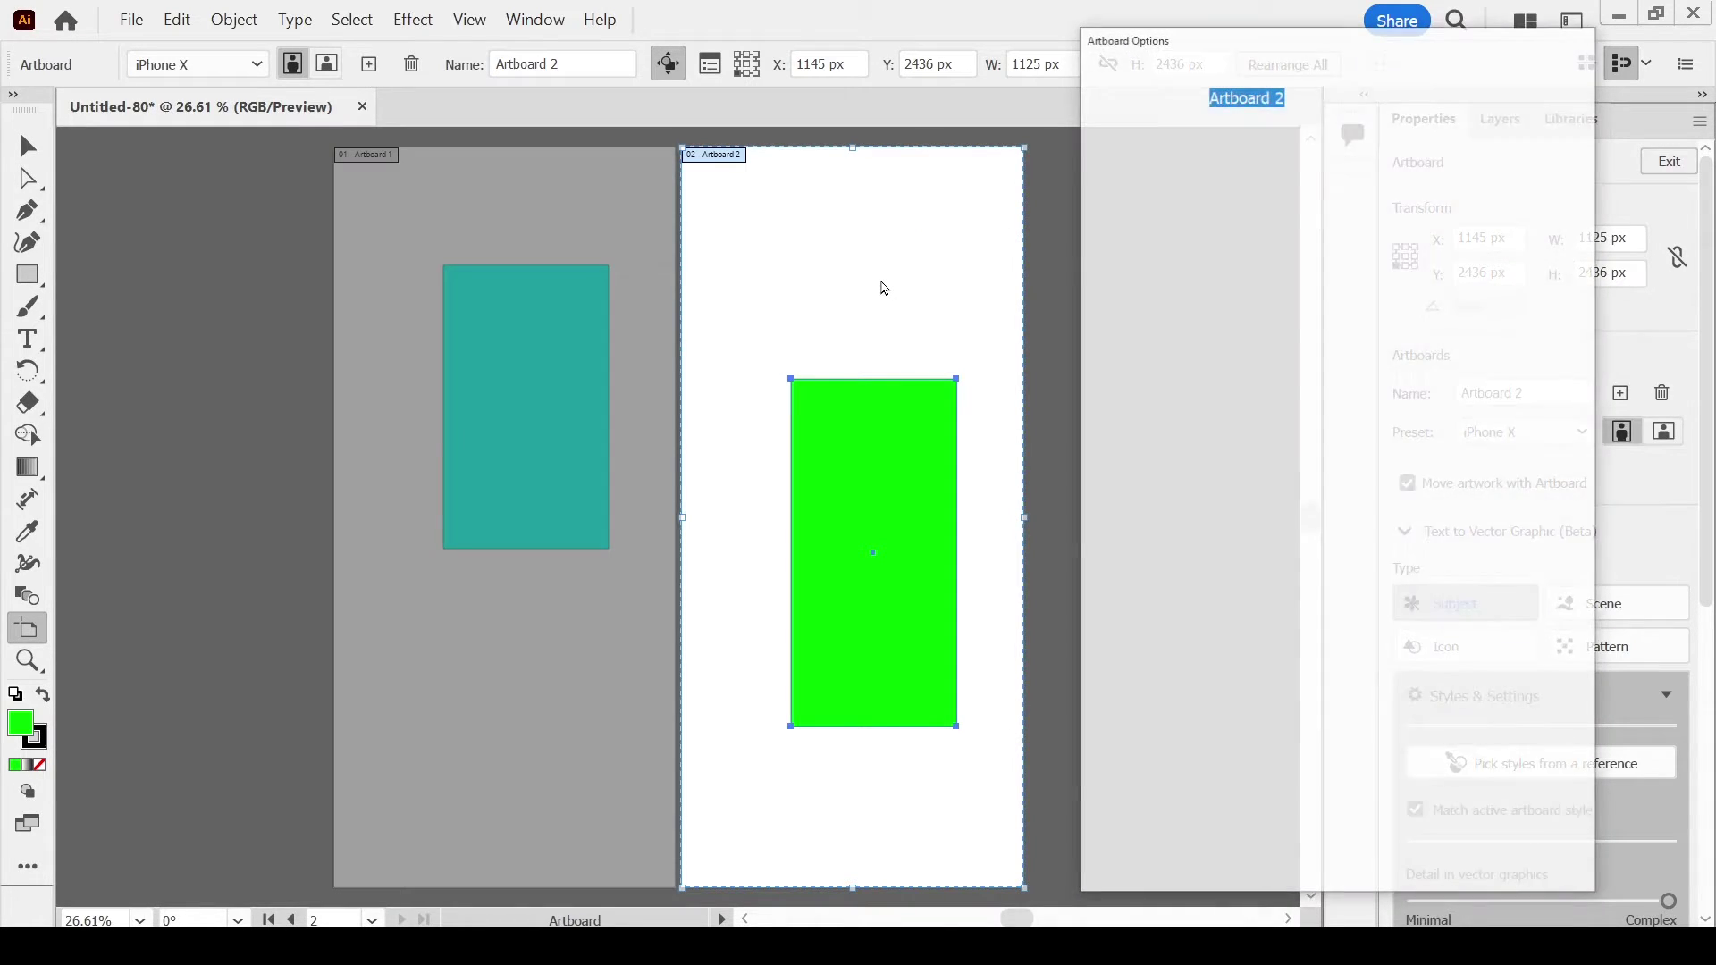
pyautogui.moveTo(1219, 36)
pyautogui.mouseDown()
pyautogui.moveTo(341, 91)
pyautogui.moveTo(357, 170)
pyautogui.mouseUp()
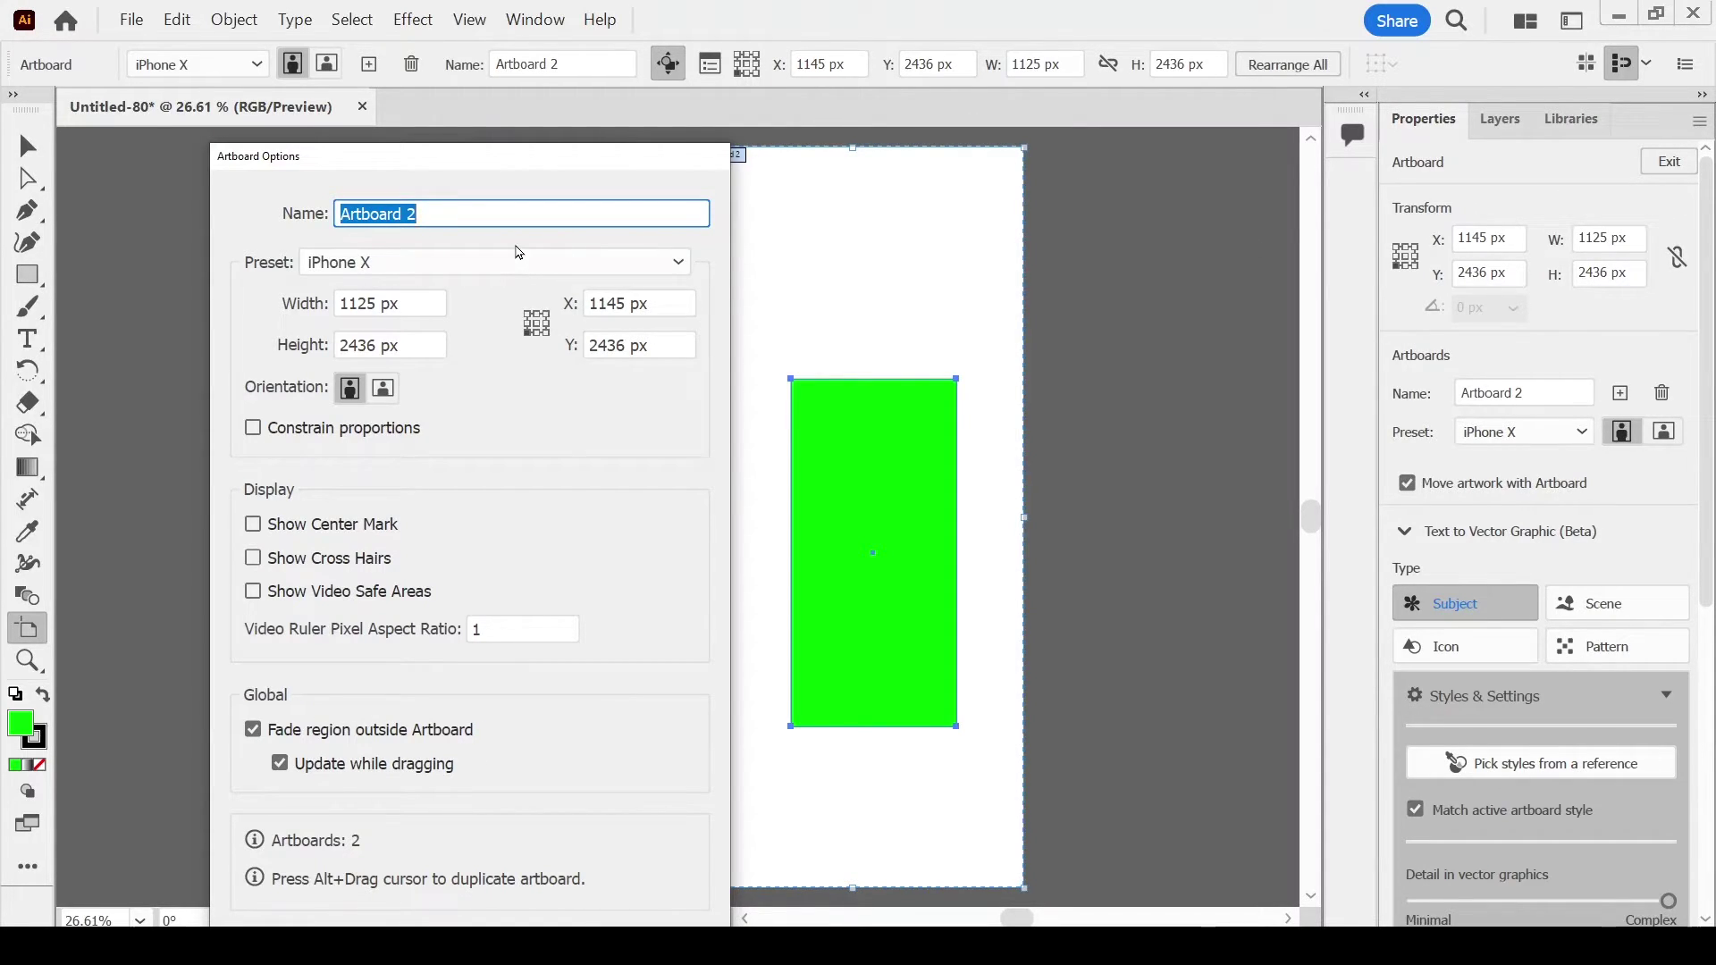
pyautogui.write('A')
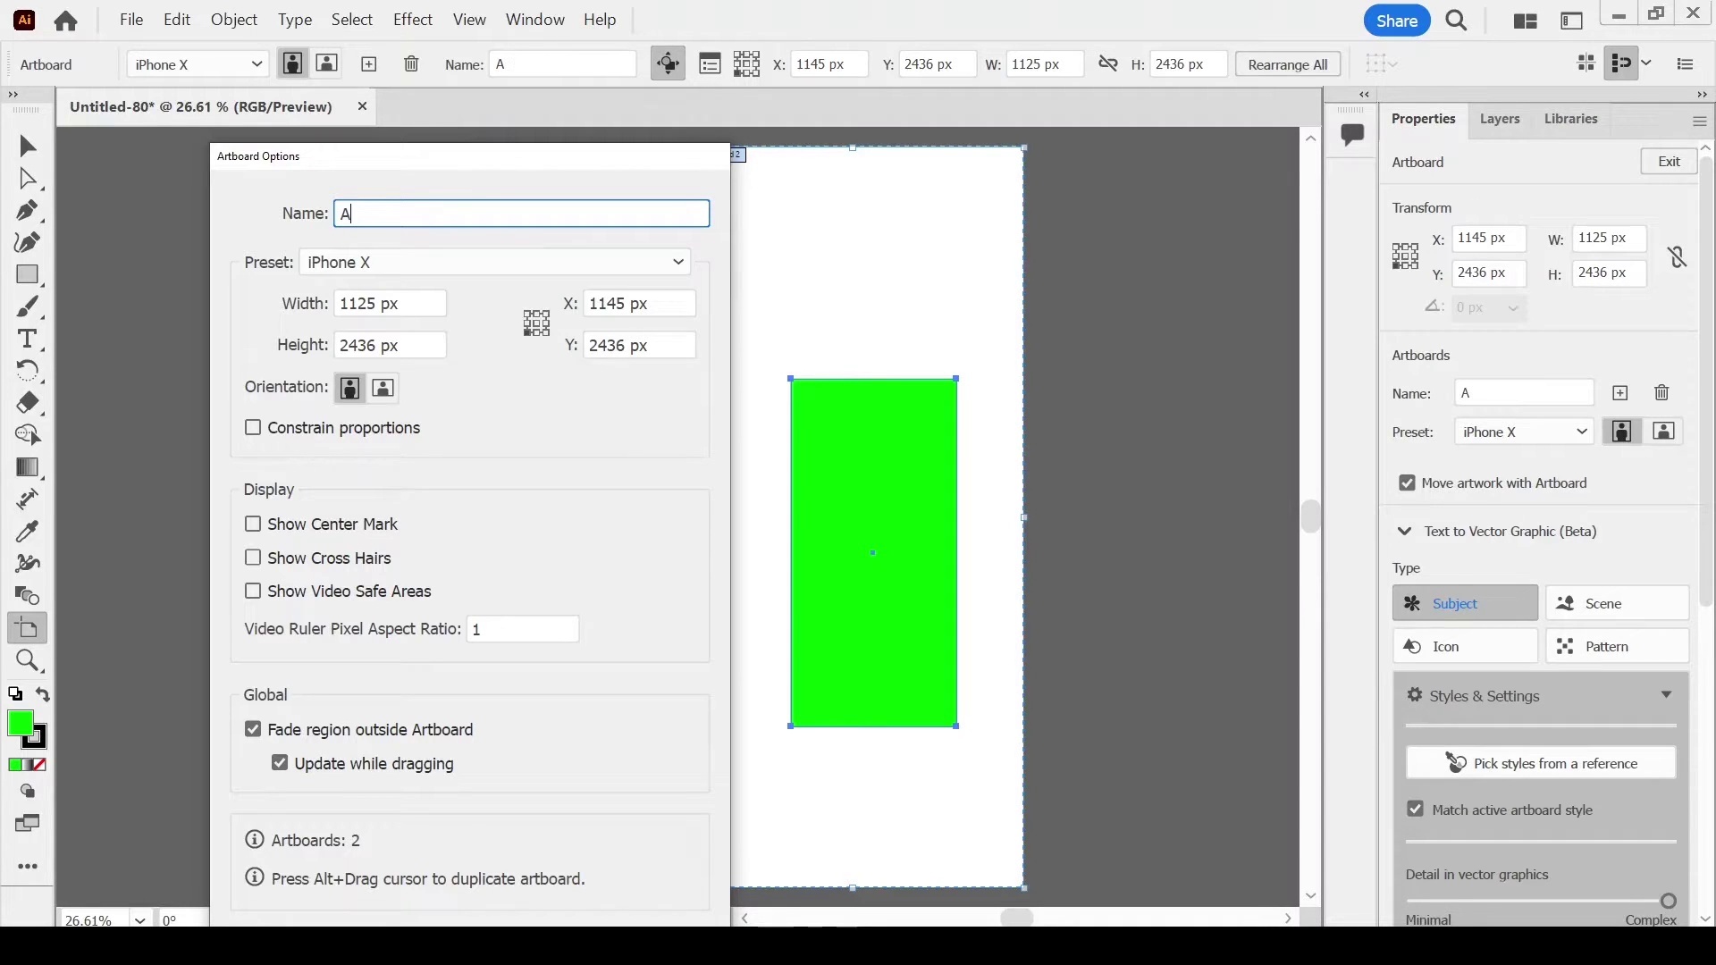
pyautogui.write('BC')
pyautogui.click(670, 268)
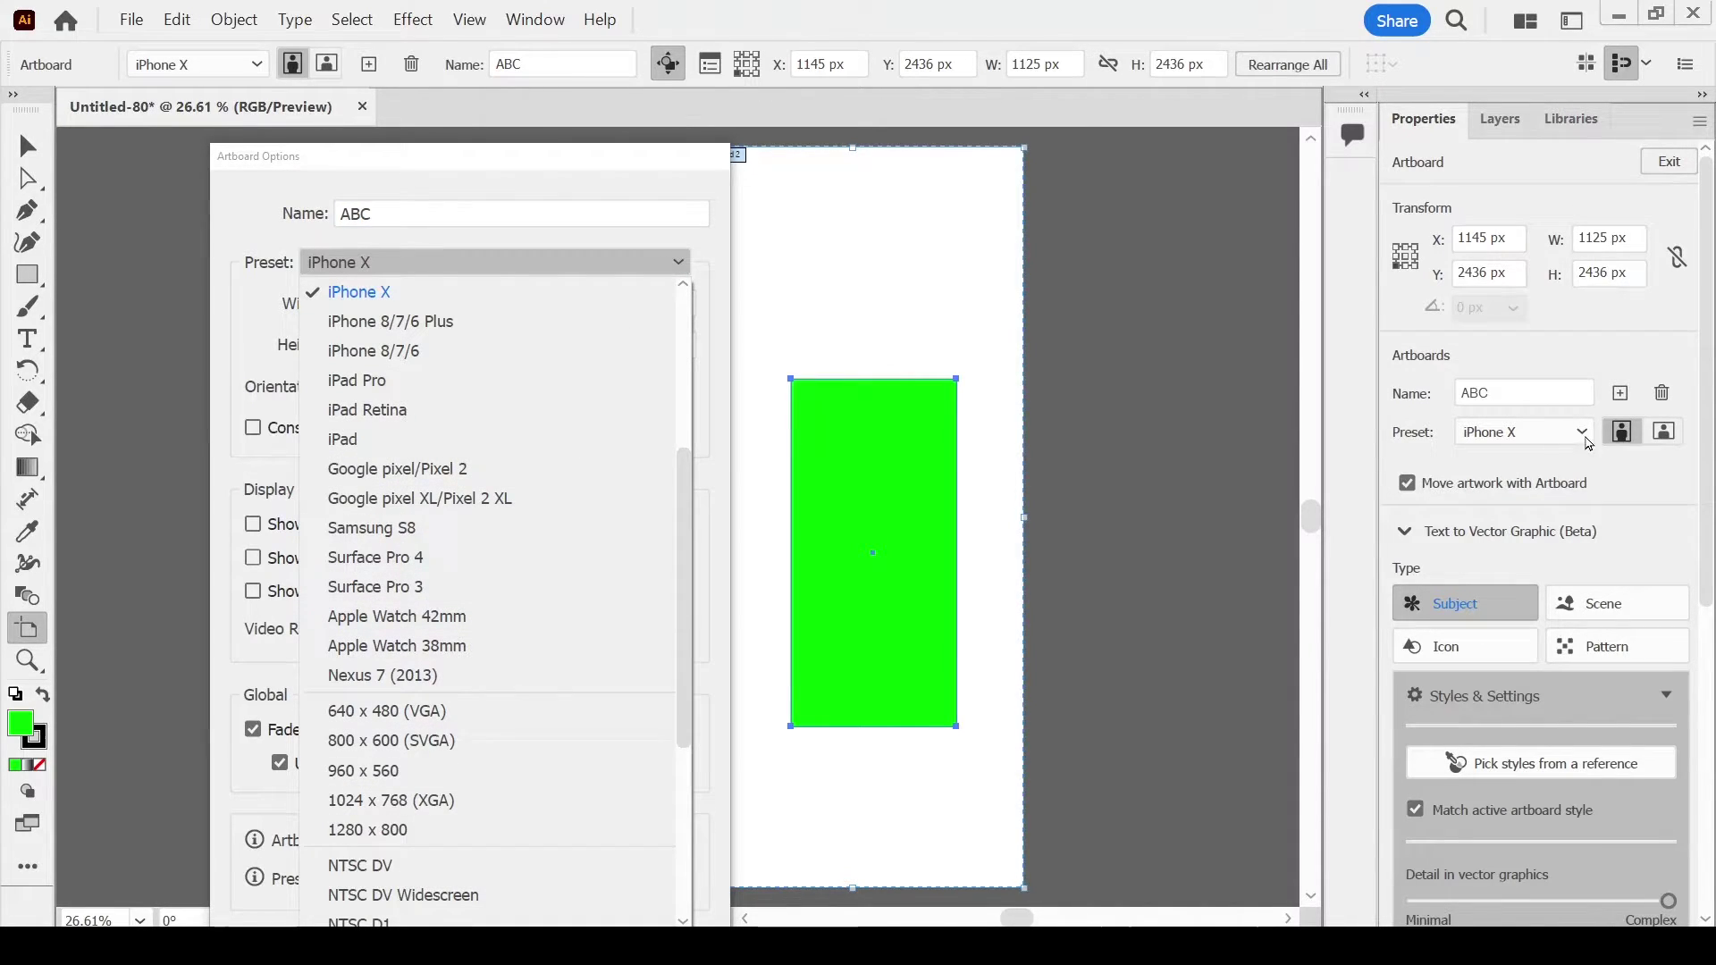
pyautogui.click(717, 261)
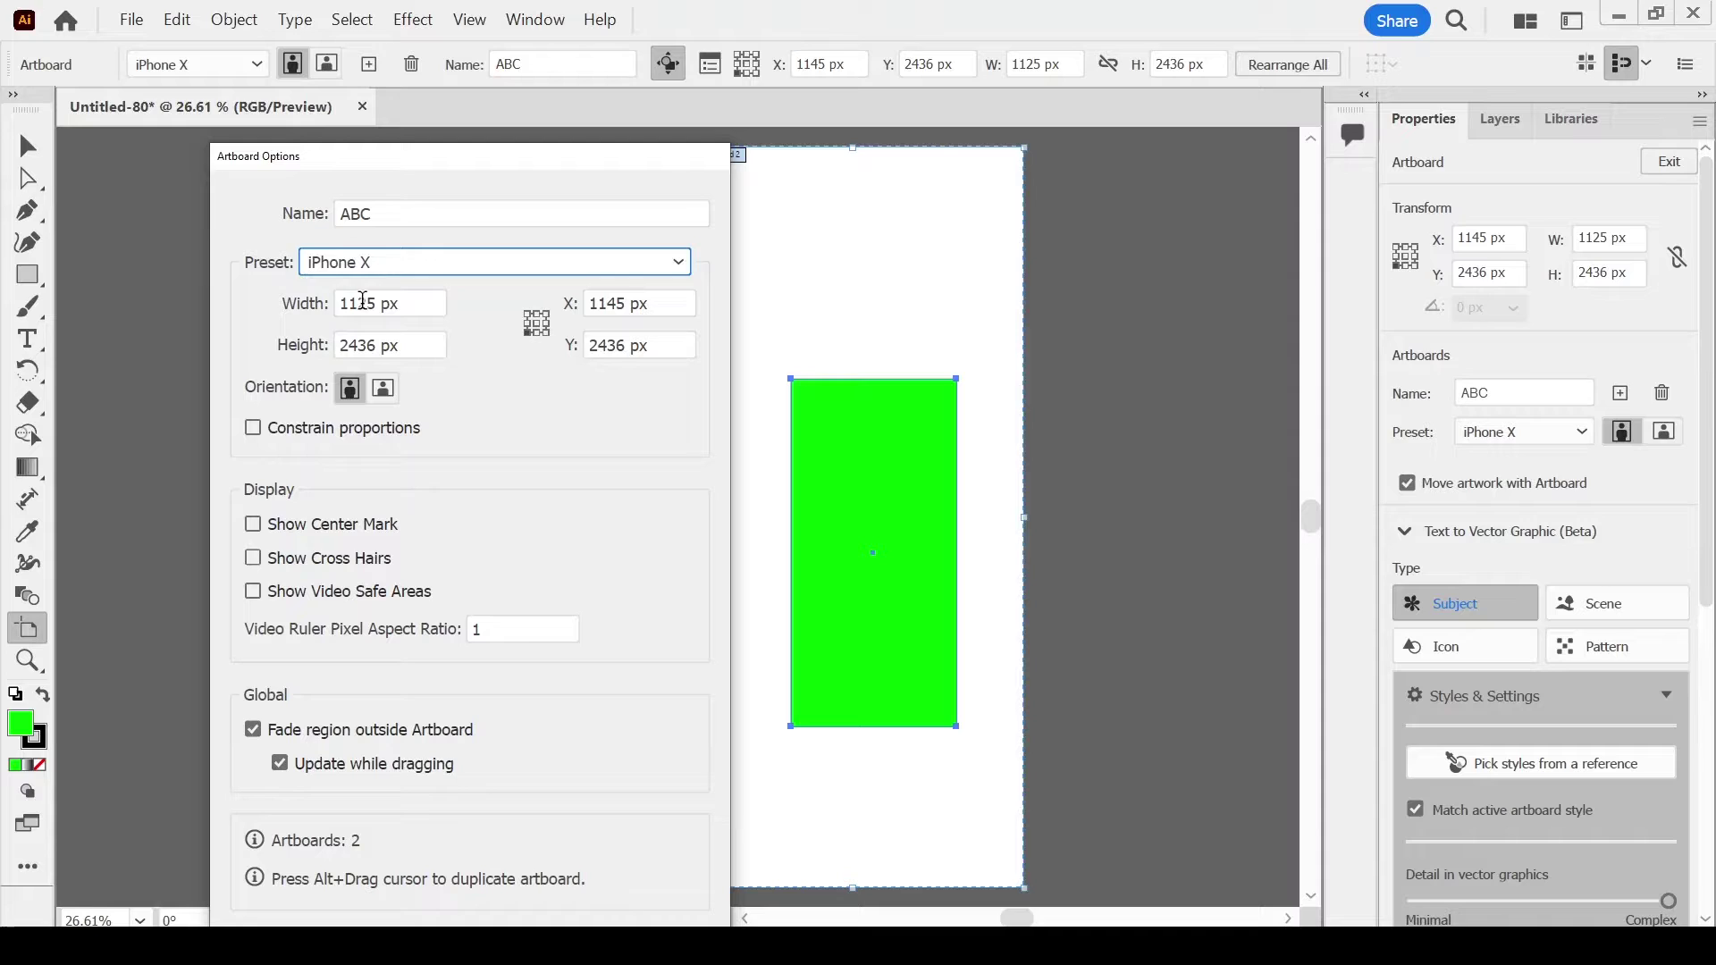
pyautogui.doubleClick(363, 303)
pyautogui.doubleClick(351, 335)
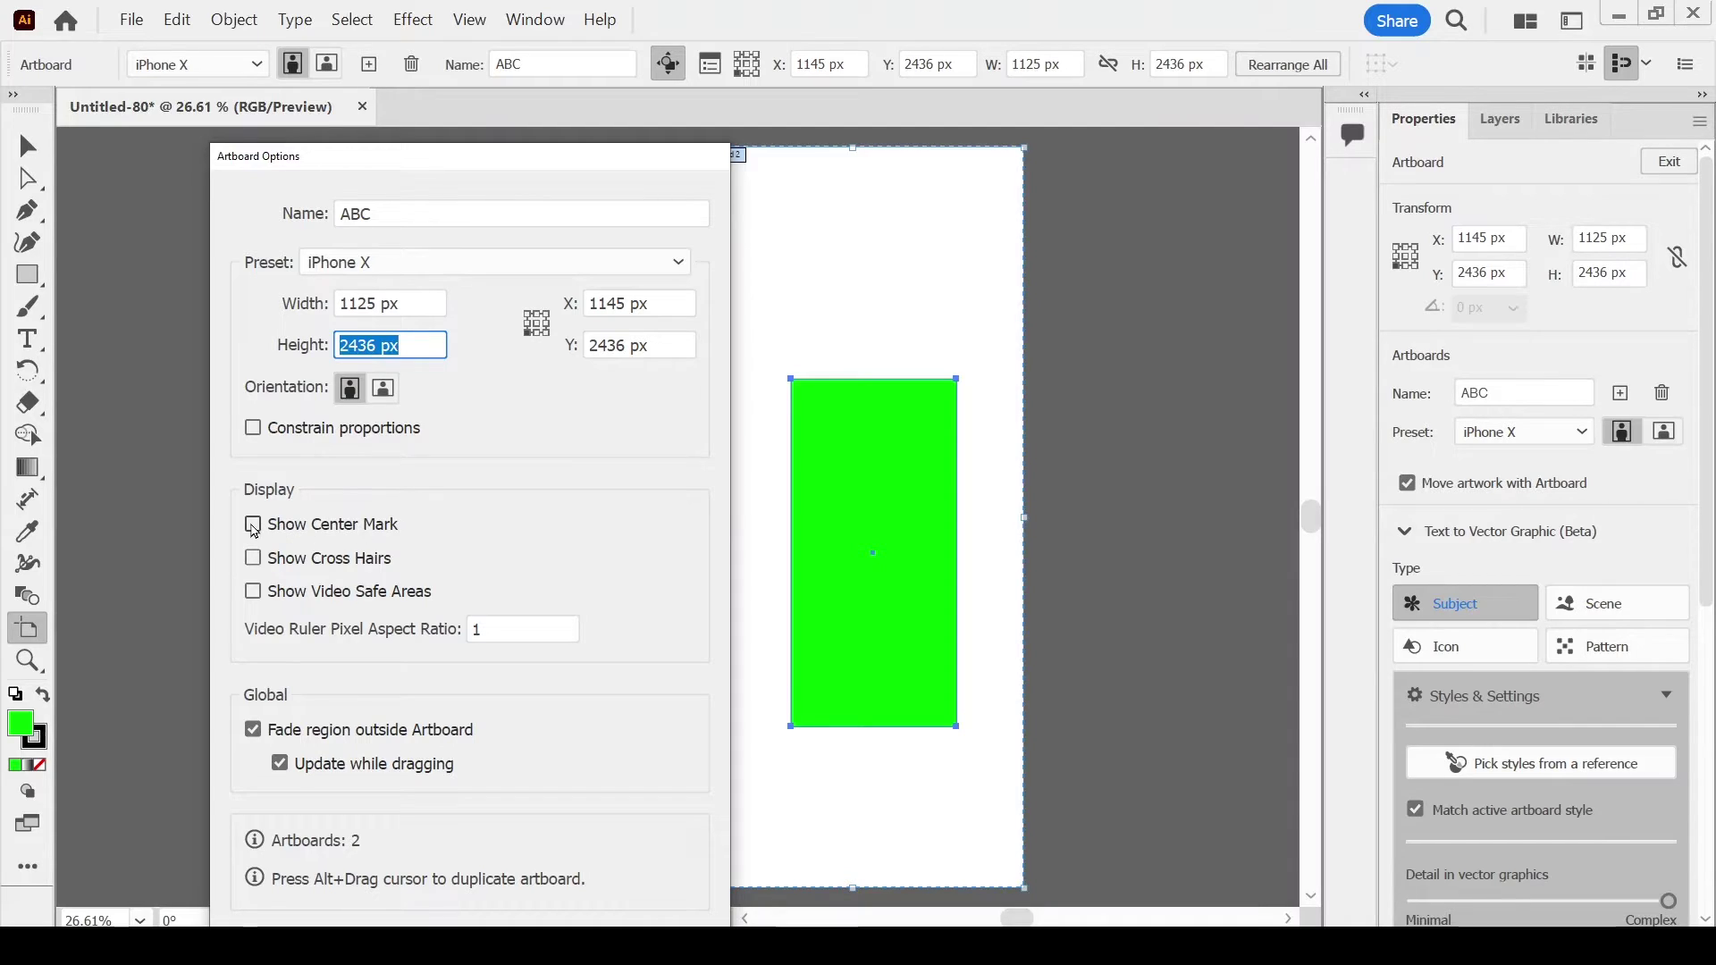
pyautogui.moveTo(399, 169); pyautogui.dragTo(401, 87)
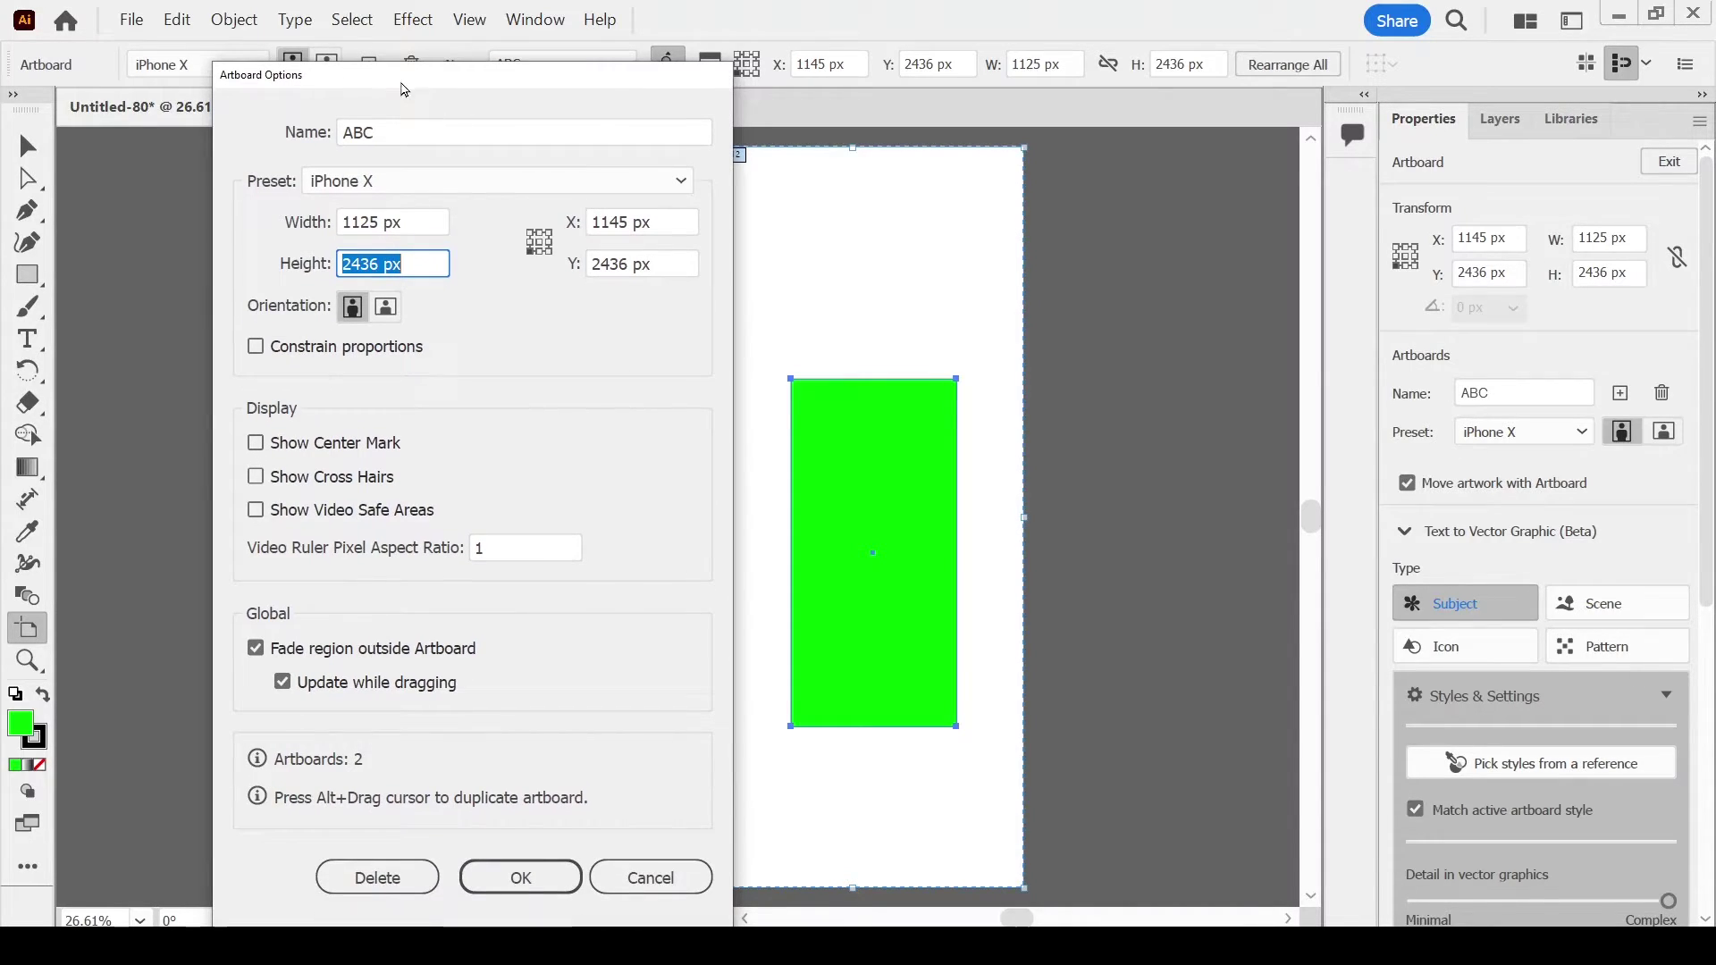
pyautogui.click(256, 445)
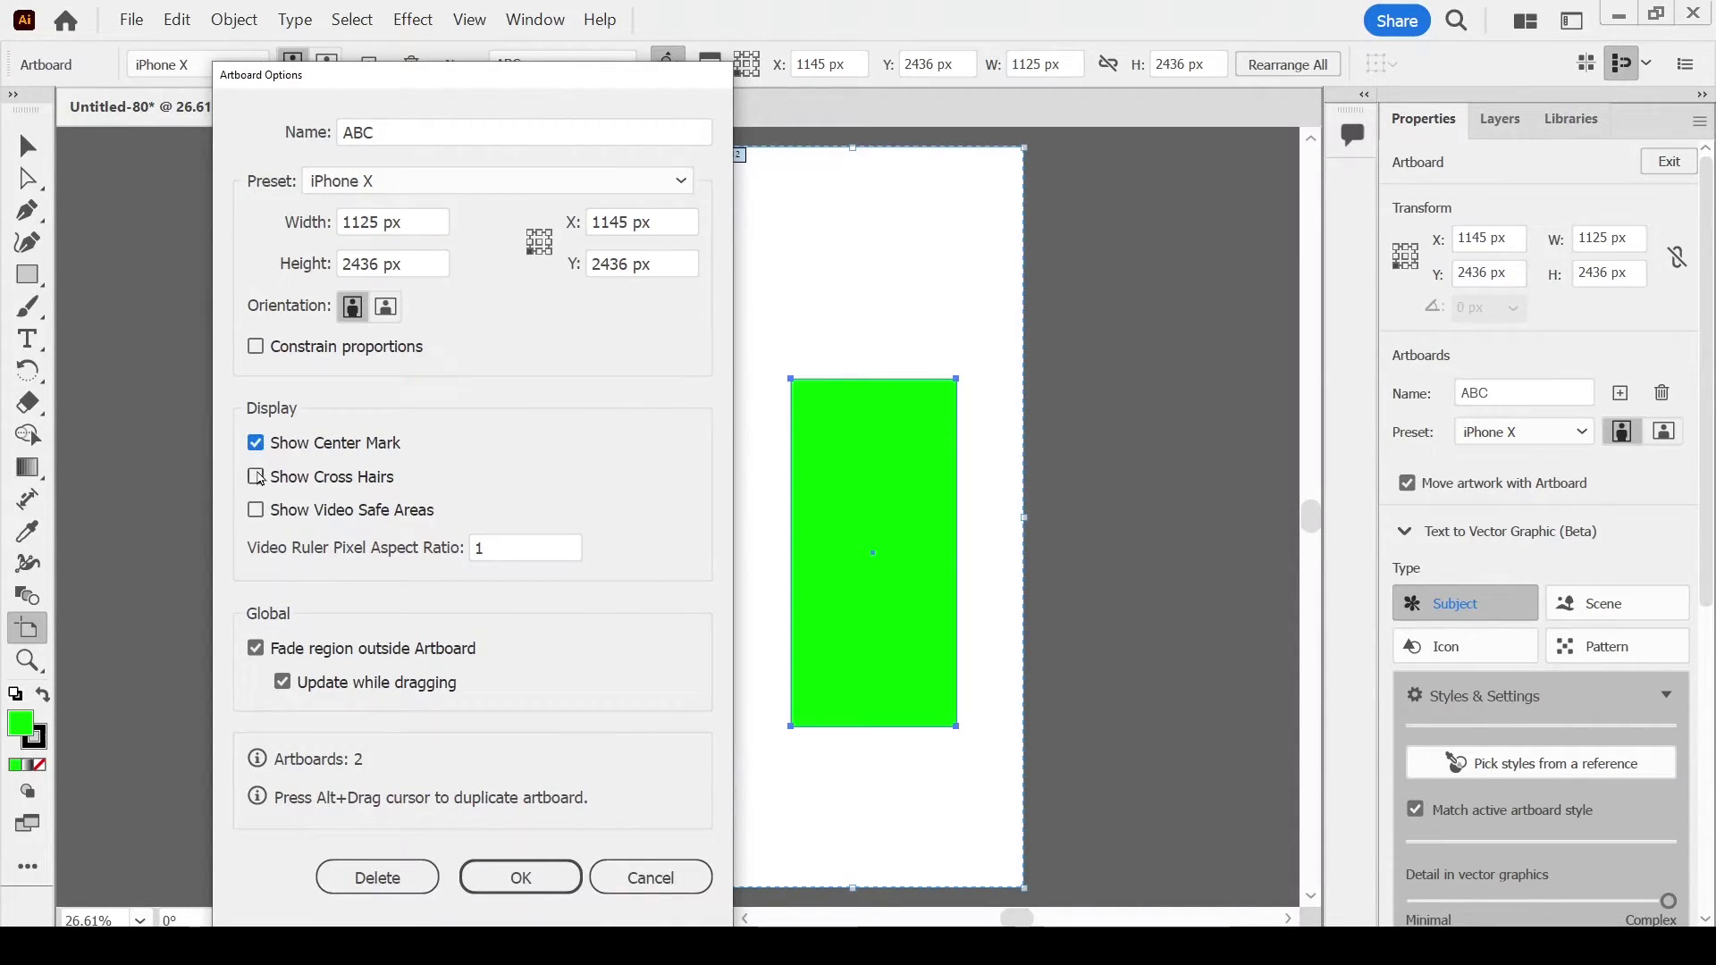
pyautogui.click(257, 478)
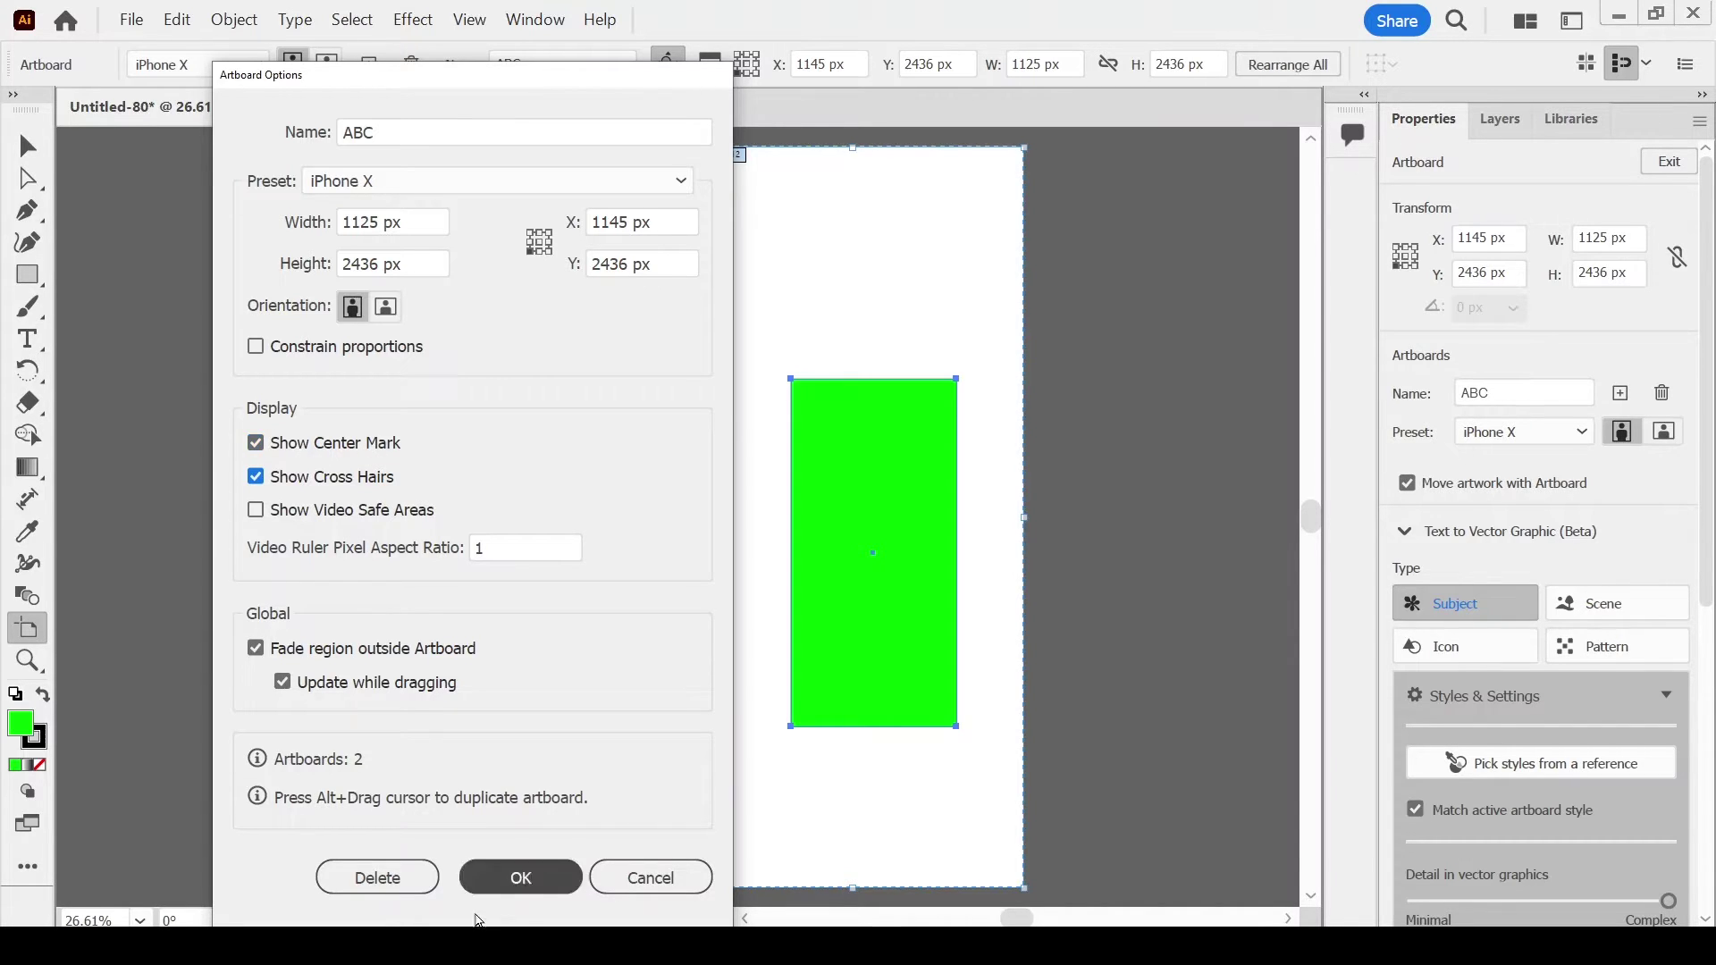
pyautogui.click(520, 878)
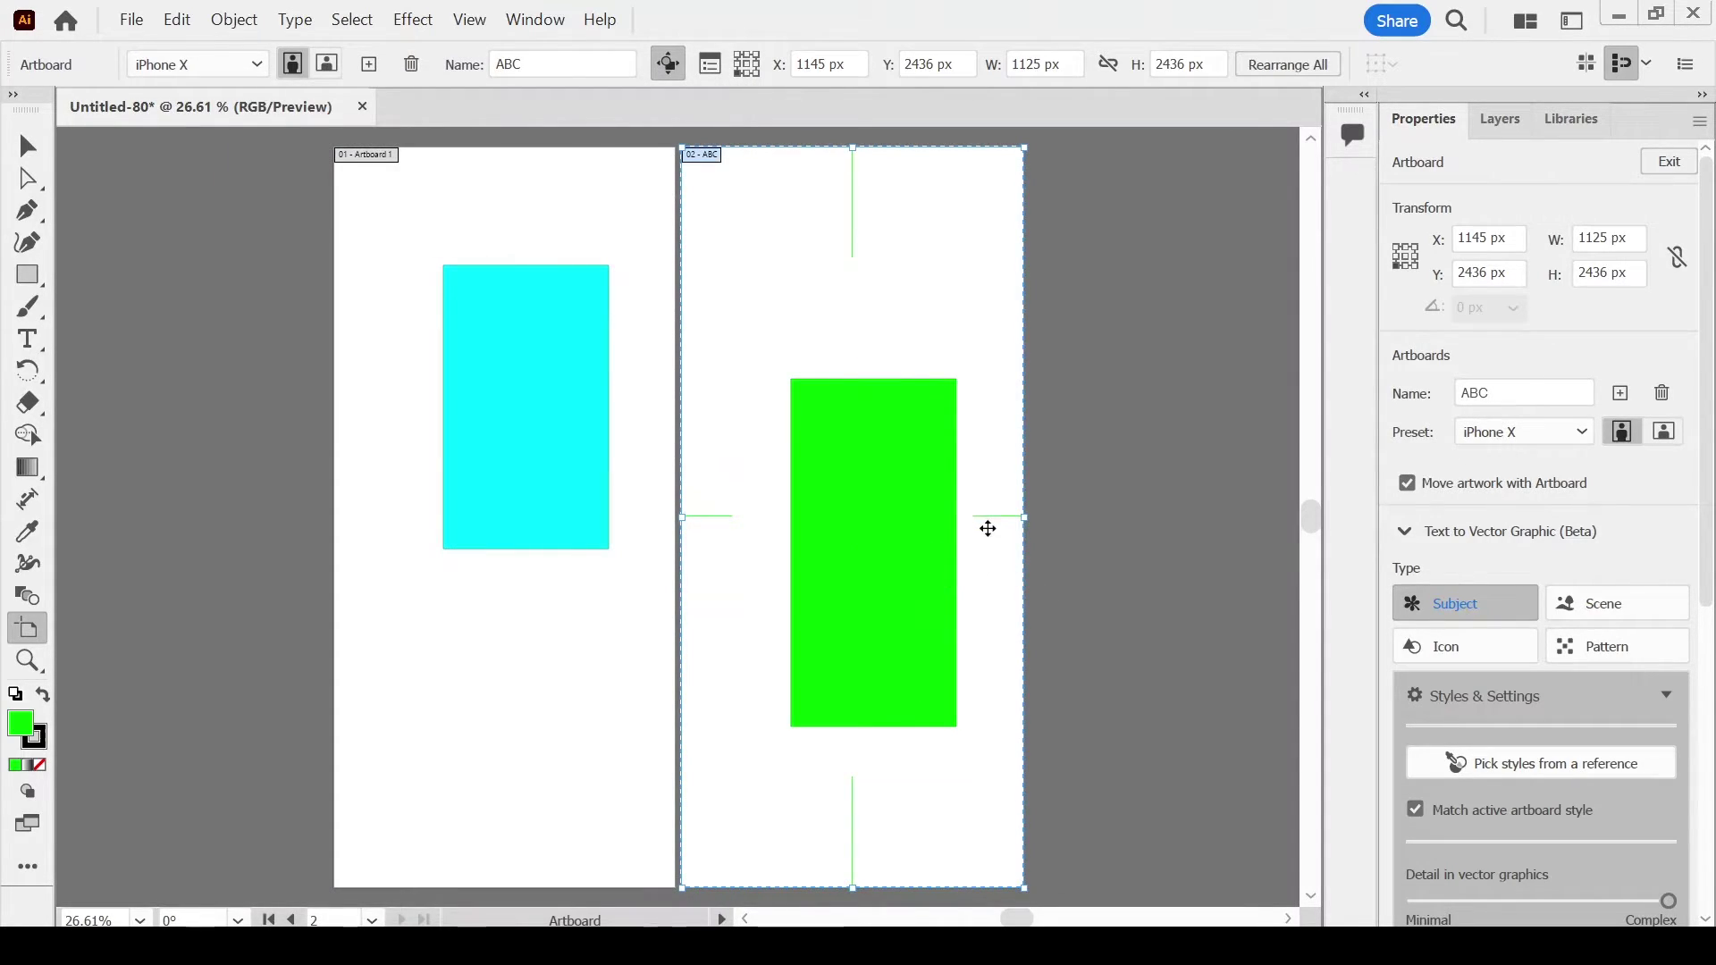
# Reposition artboard ABC, then snap the green rectangle onto its center mark.
pyautogui.moveTo(861, 664)
pyautogui.mouseDown()
pyautogui.moveTo(954, 549)
pyautogui.moveTo(840, 636)
pyautogui.moveTo(908, 721)
pyautogui.moveTo(1037, 797)
pyautogui.mouseUp()
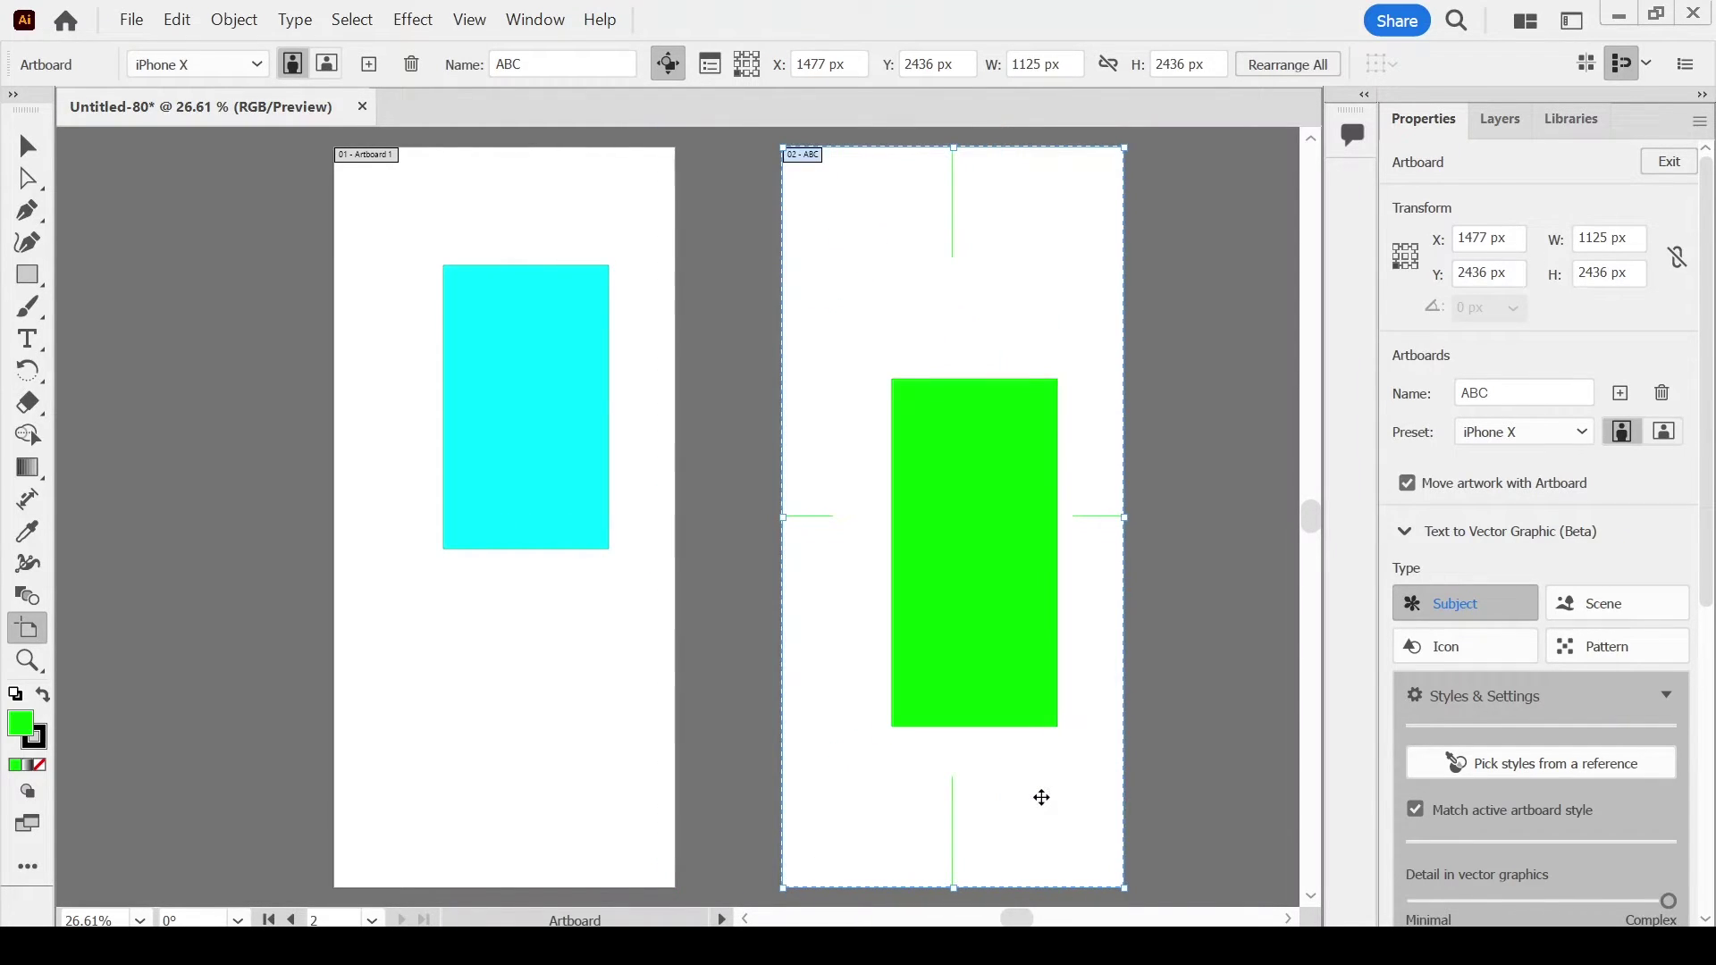
pyautogui.click(29, 147)
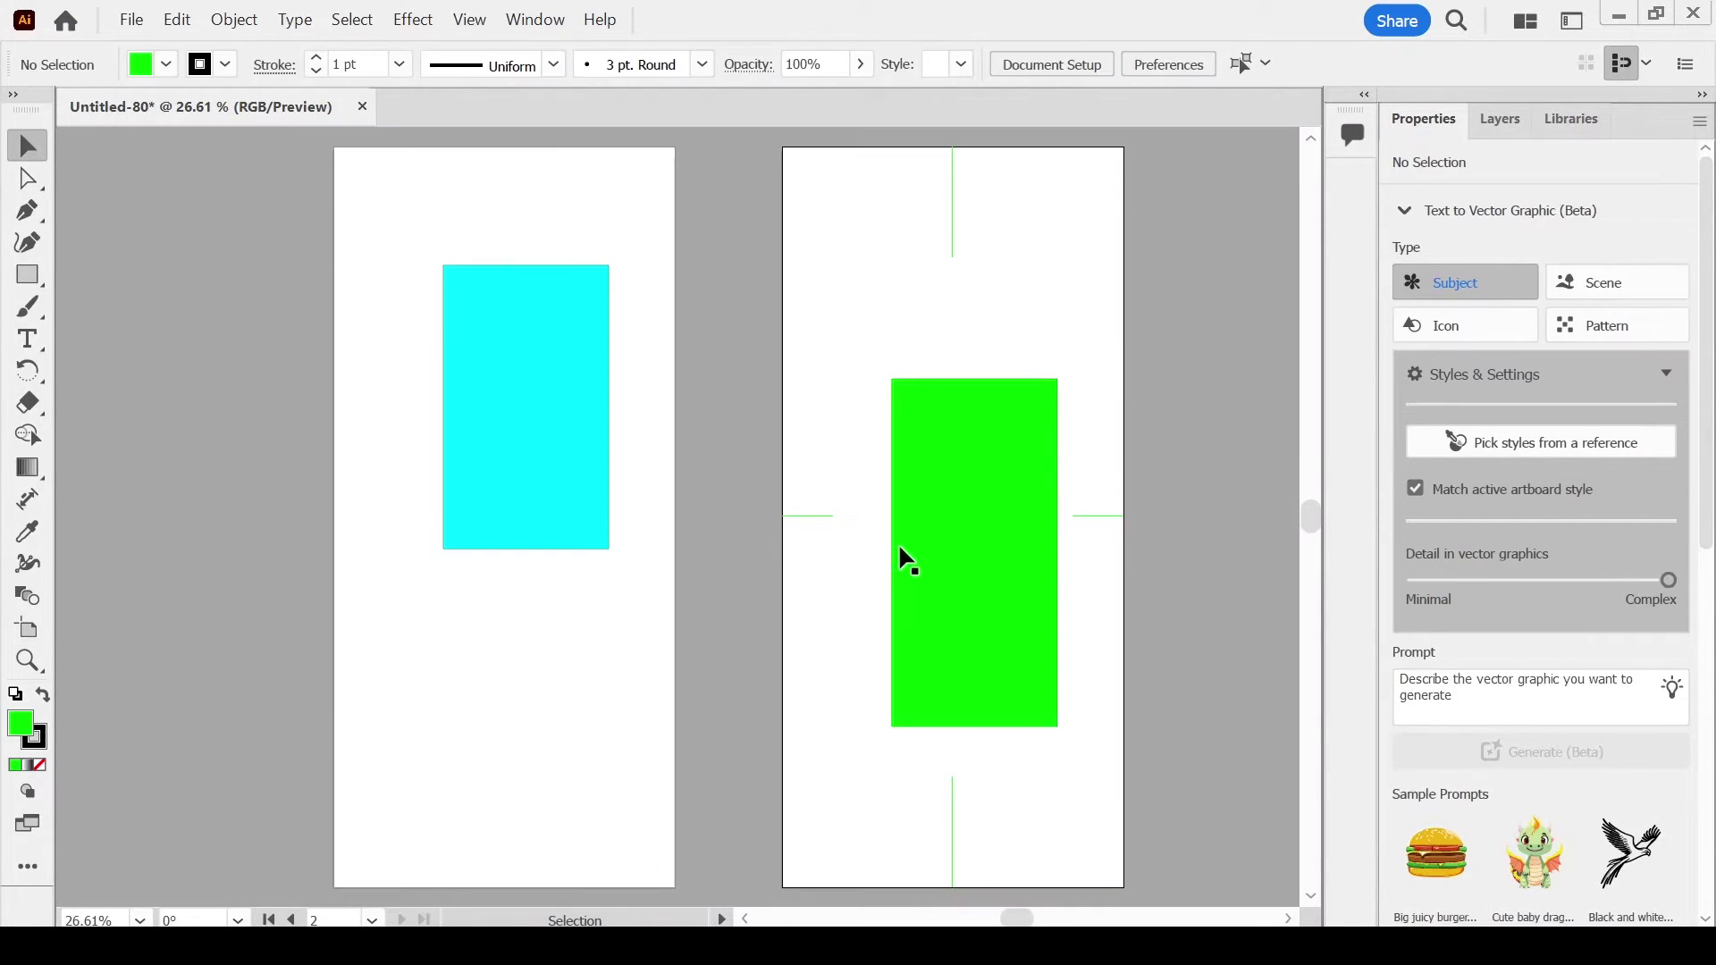
pyautogui.moveTo(900, 559)
pyautogui.mouseDown()
pyautogui.moveTo(908, 468)
pyautogui.moveTo(1022, 527)
pyautogui.mouseUp()
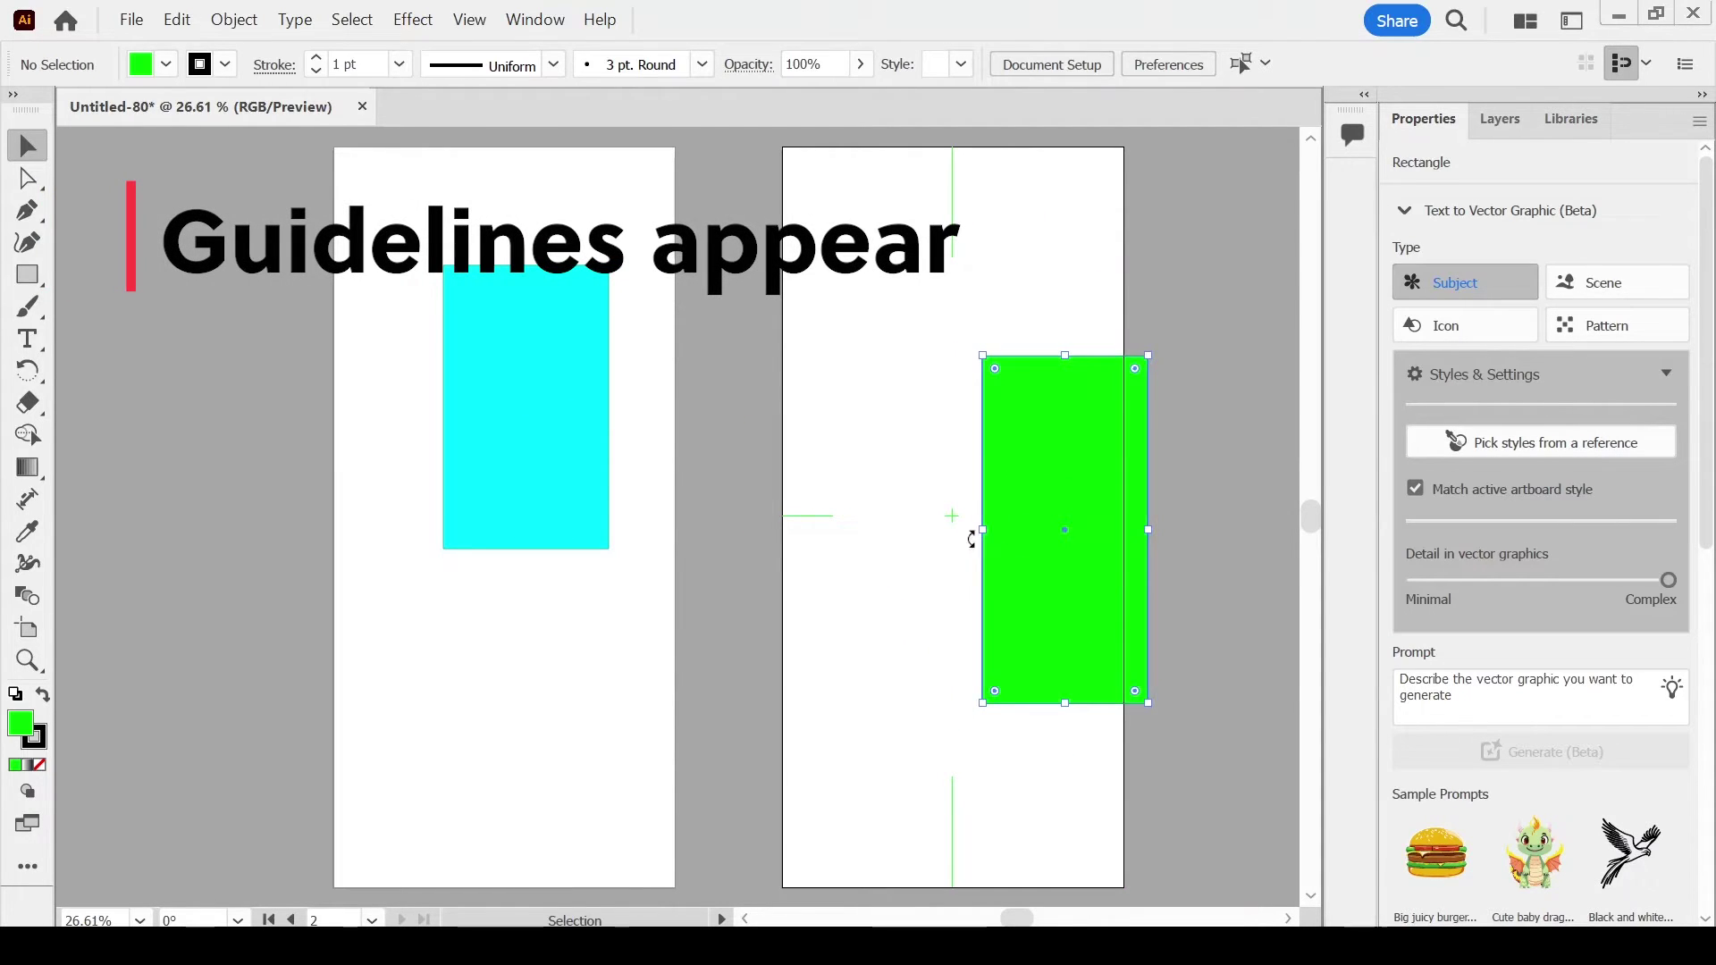
pyautogui.moveTo(1040, 636); pyautogui.dragTo(927, 615)
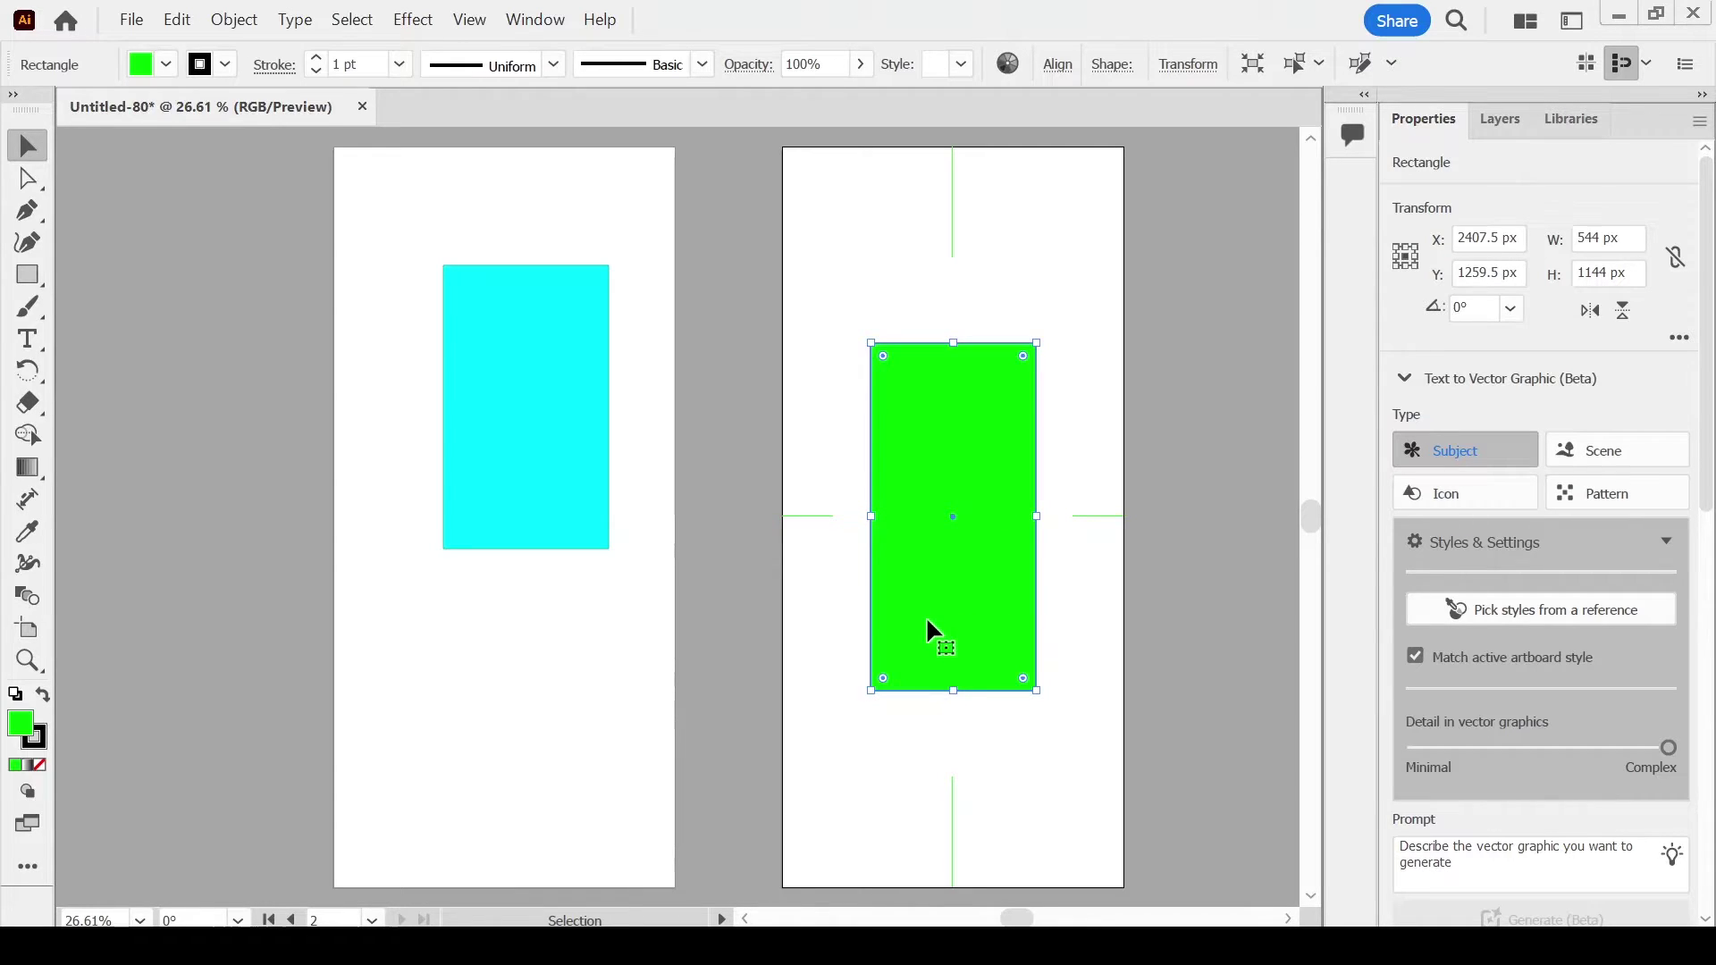
pyautogui.click(921, 253)
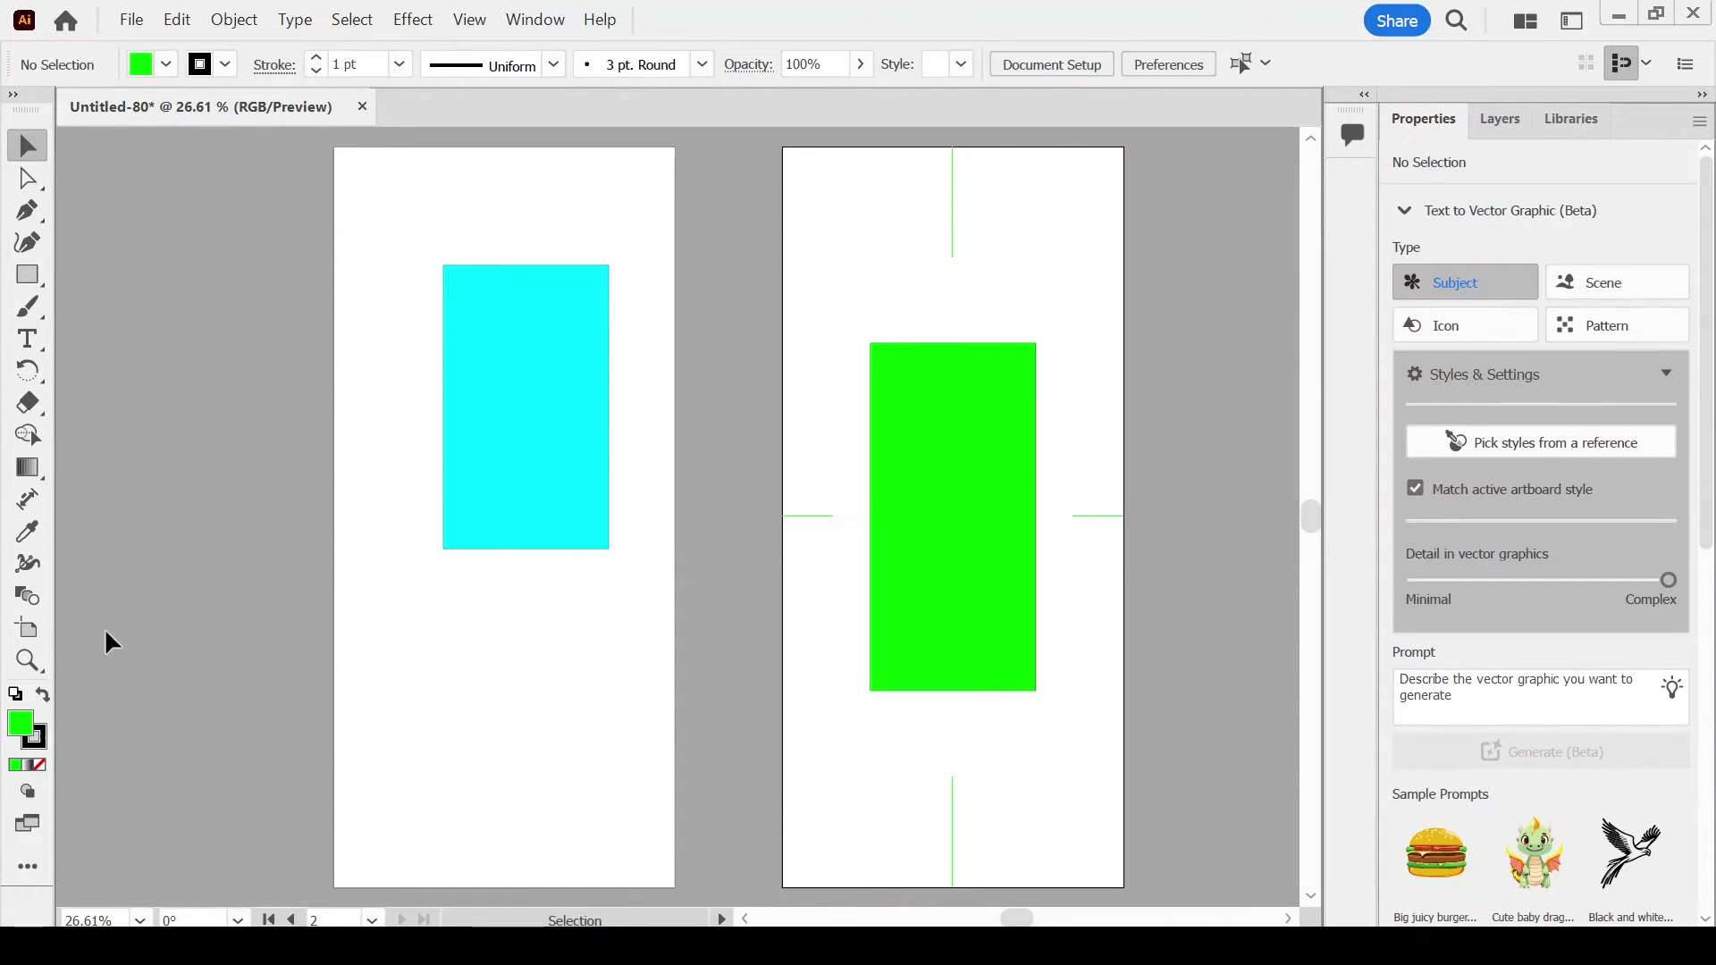
pyautogui.click(27, 627)
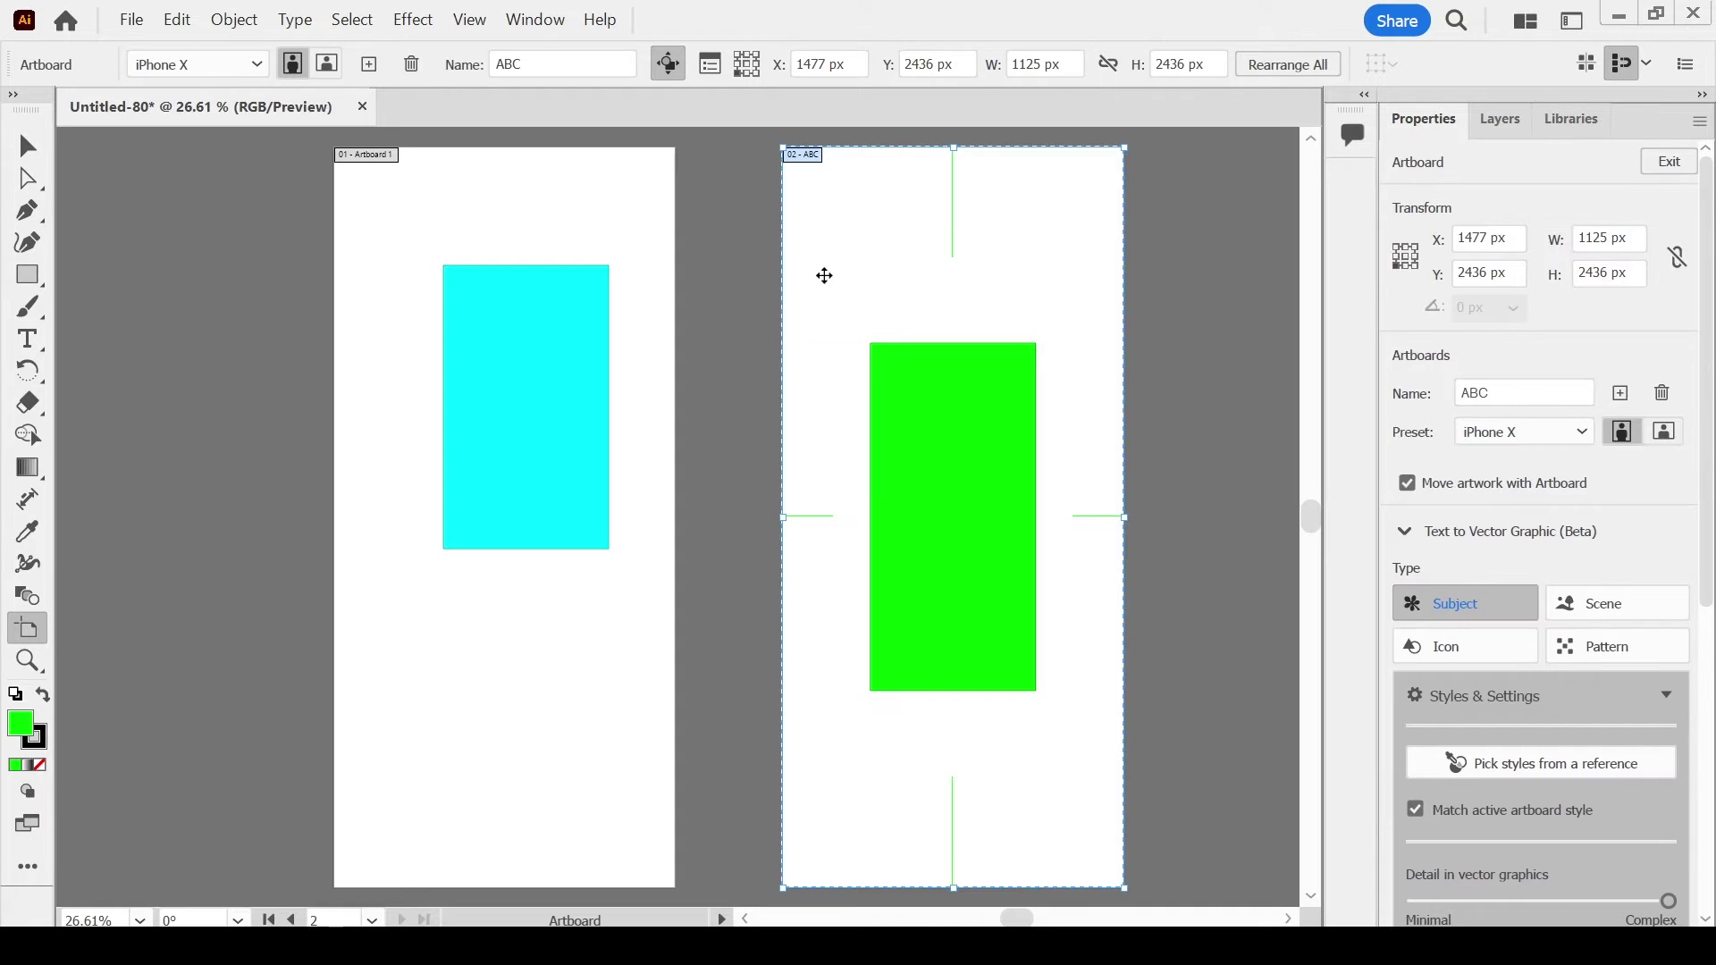
pyautogui.doubleClick(824, 276)
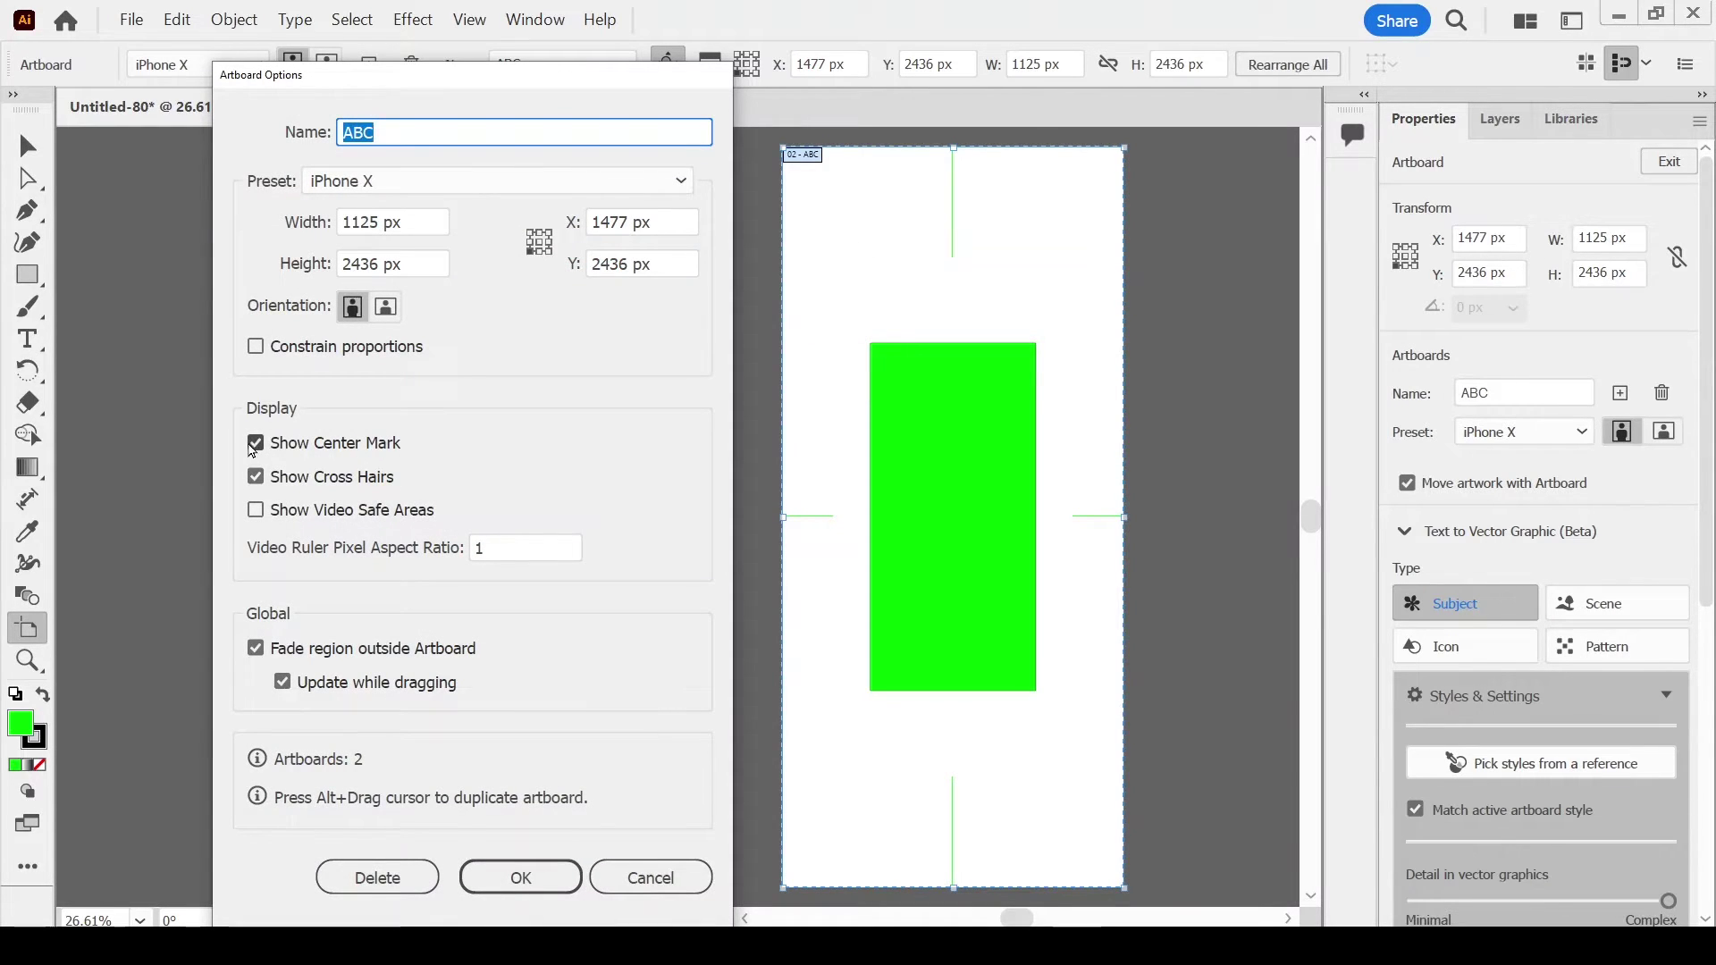
pyautogui.click(255, 442)
pyautogui.click(254, 477)
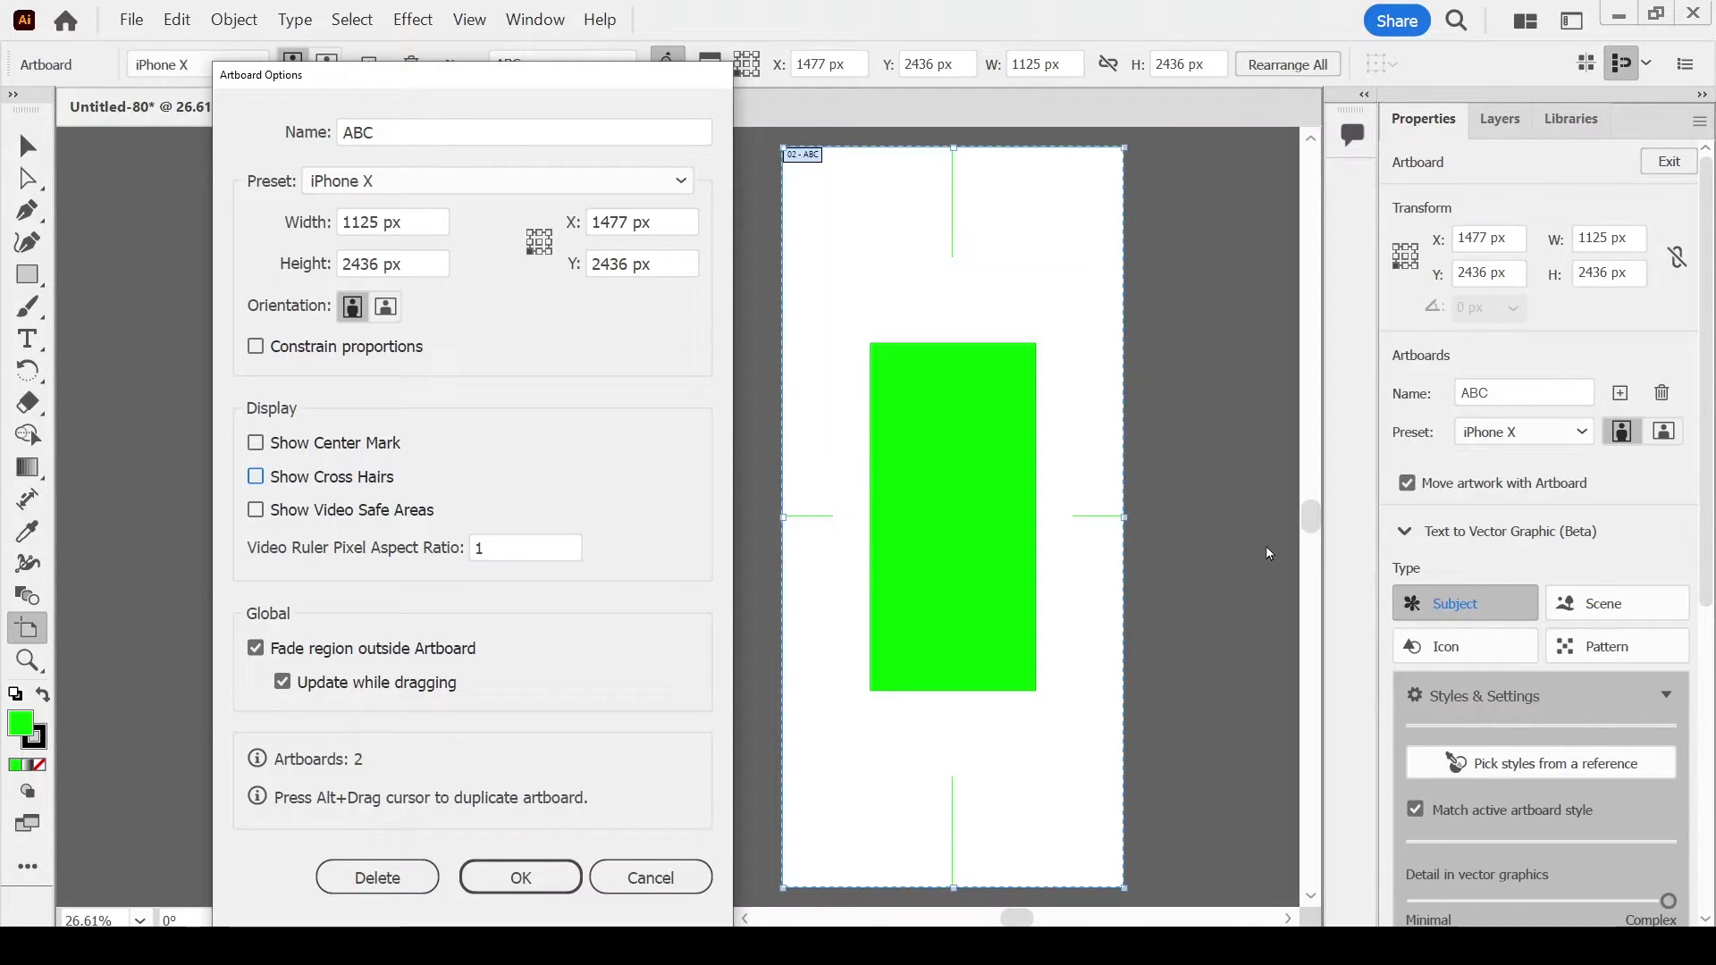
pyautogui.click(255, 647)
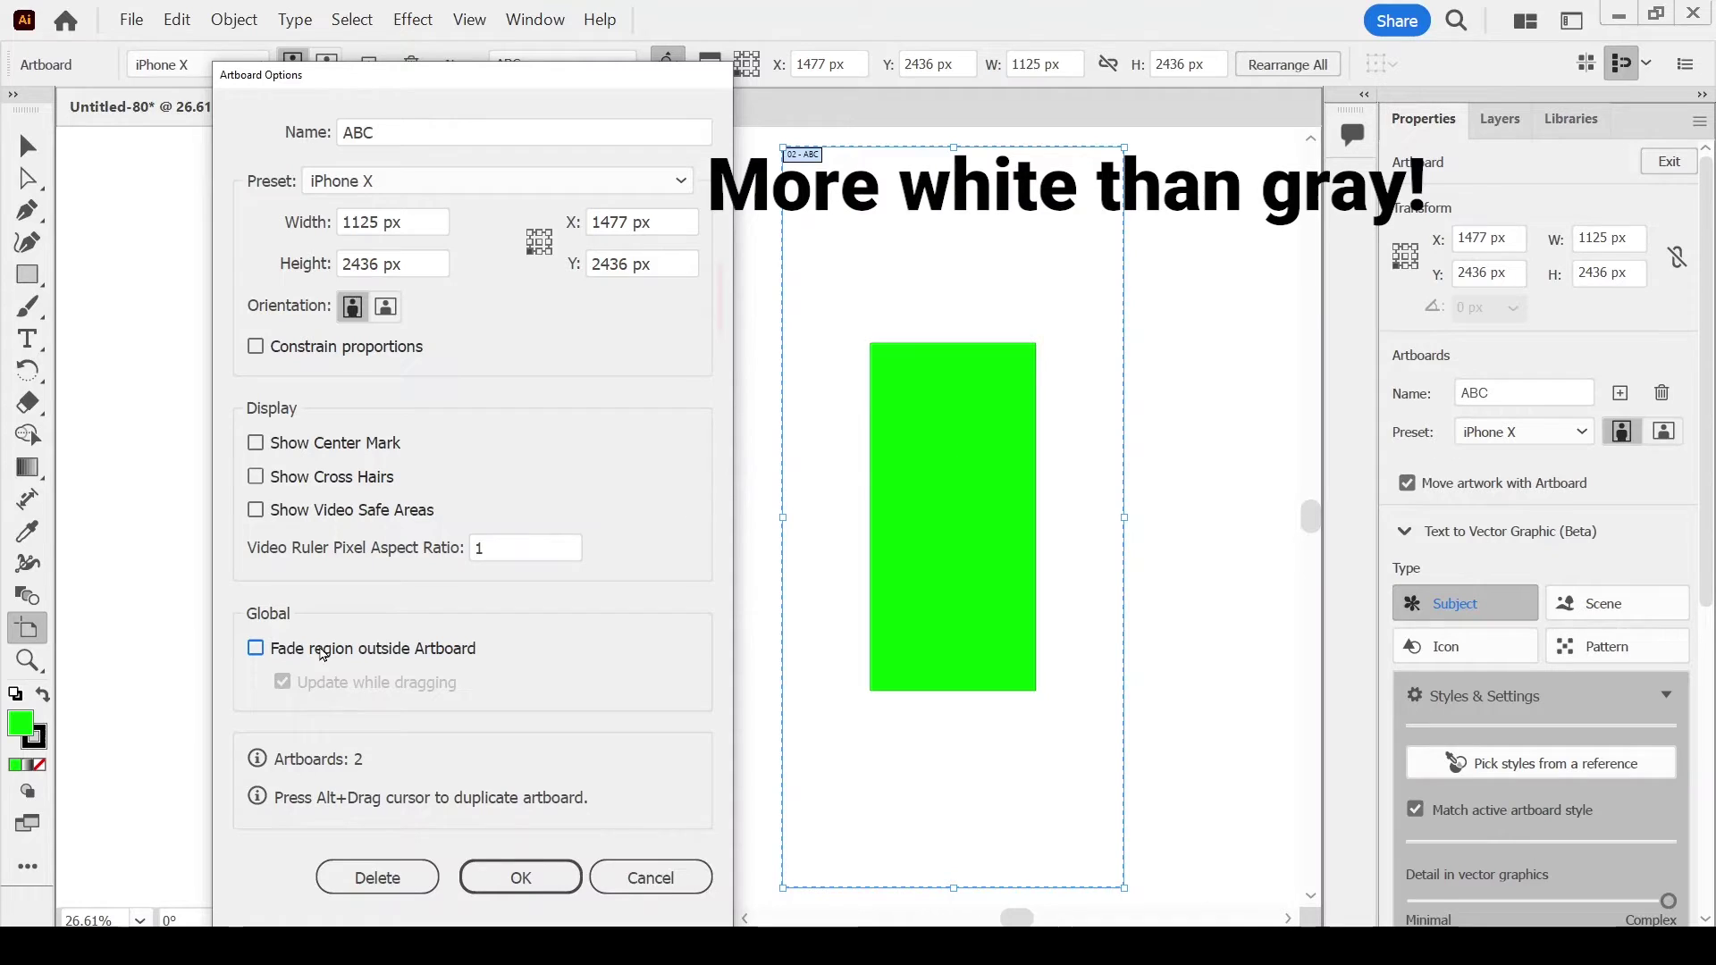
pyautogui.click(254, 648)
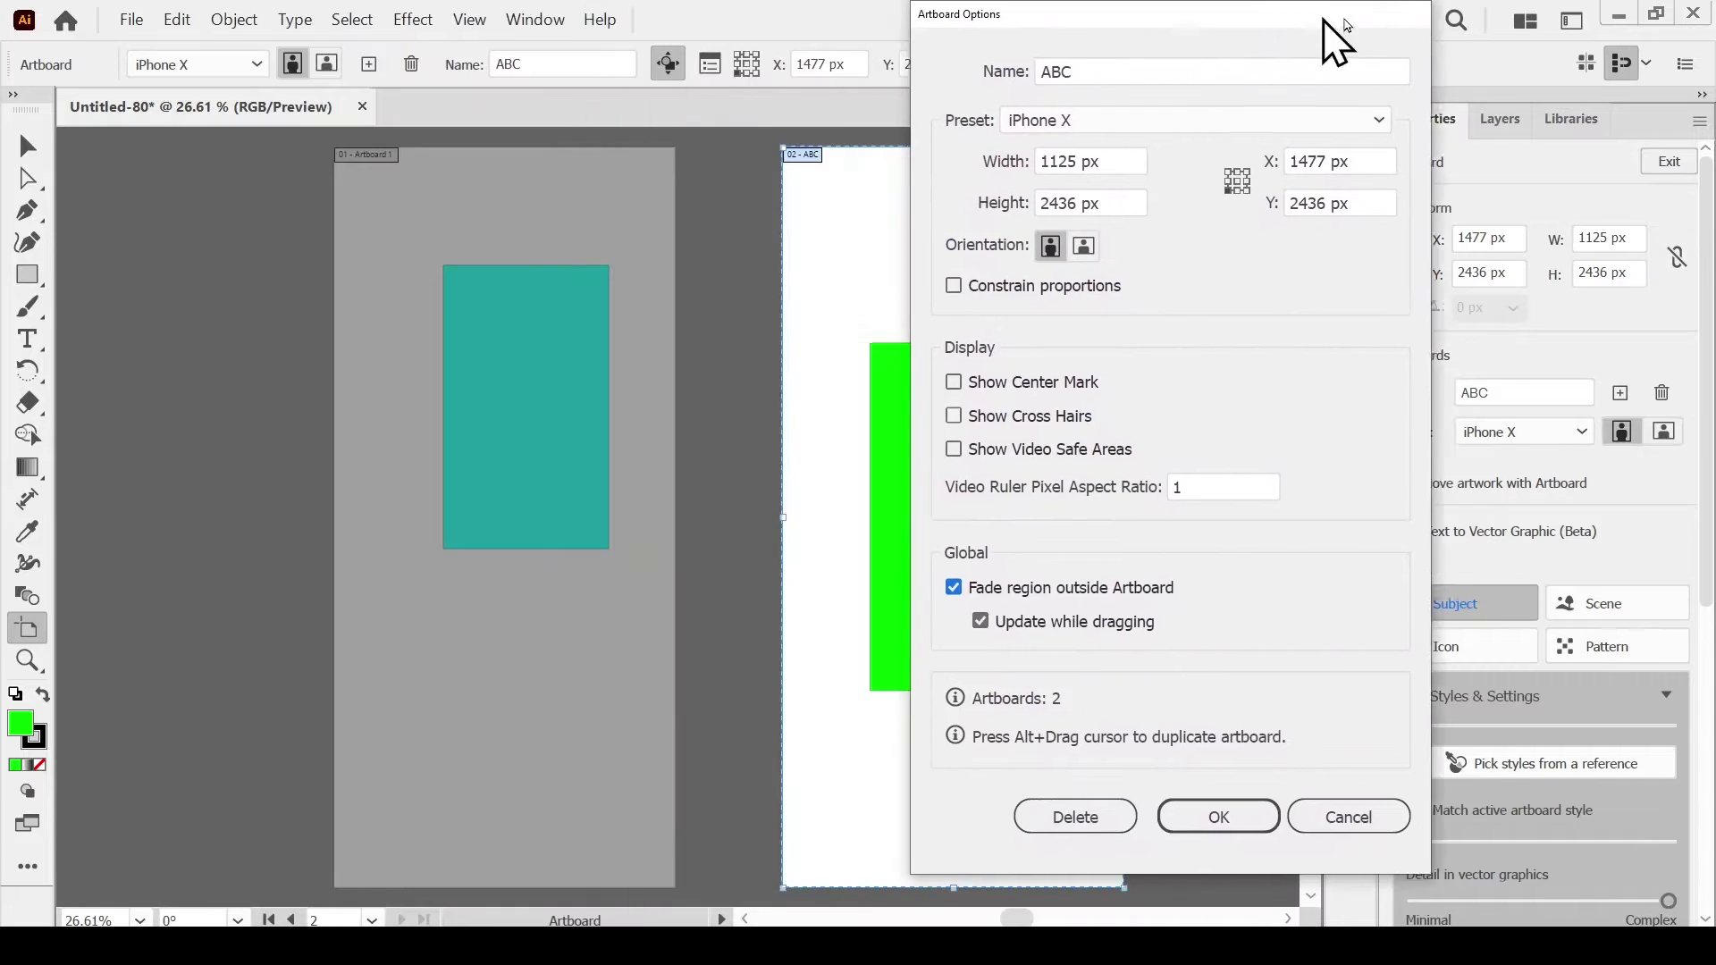
pyautogui.moveTo(625, 86); pyautogui.dragTo(1597, 50)
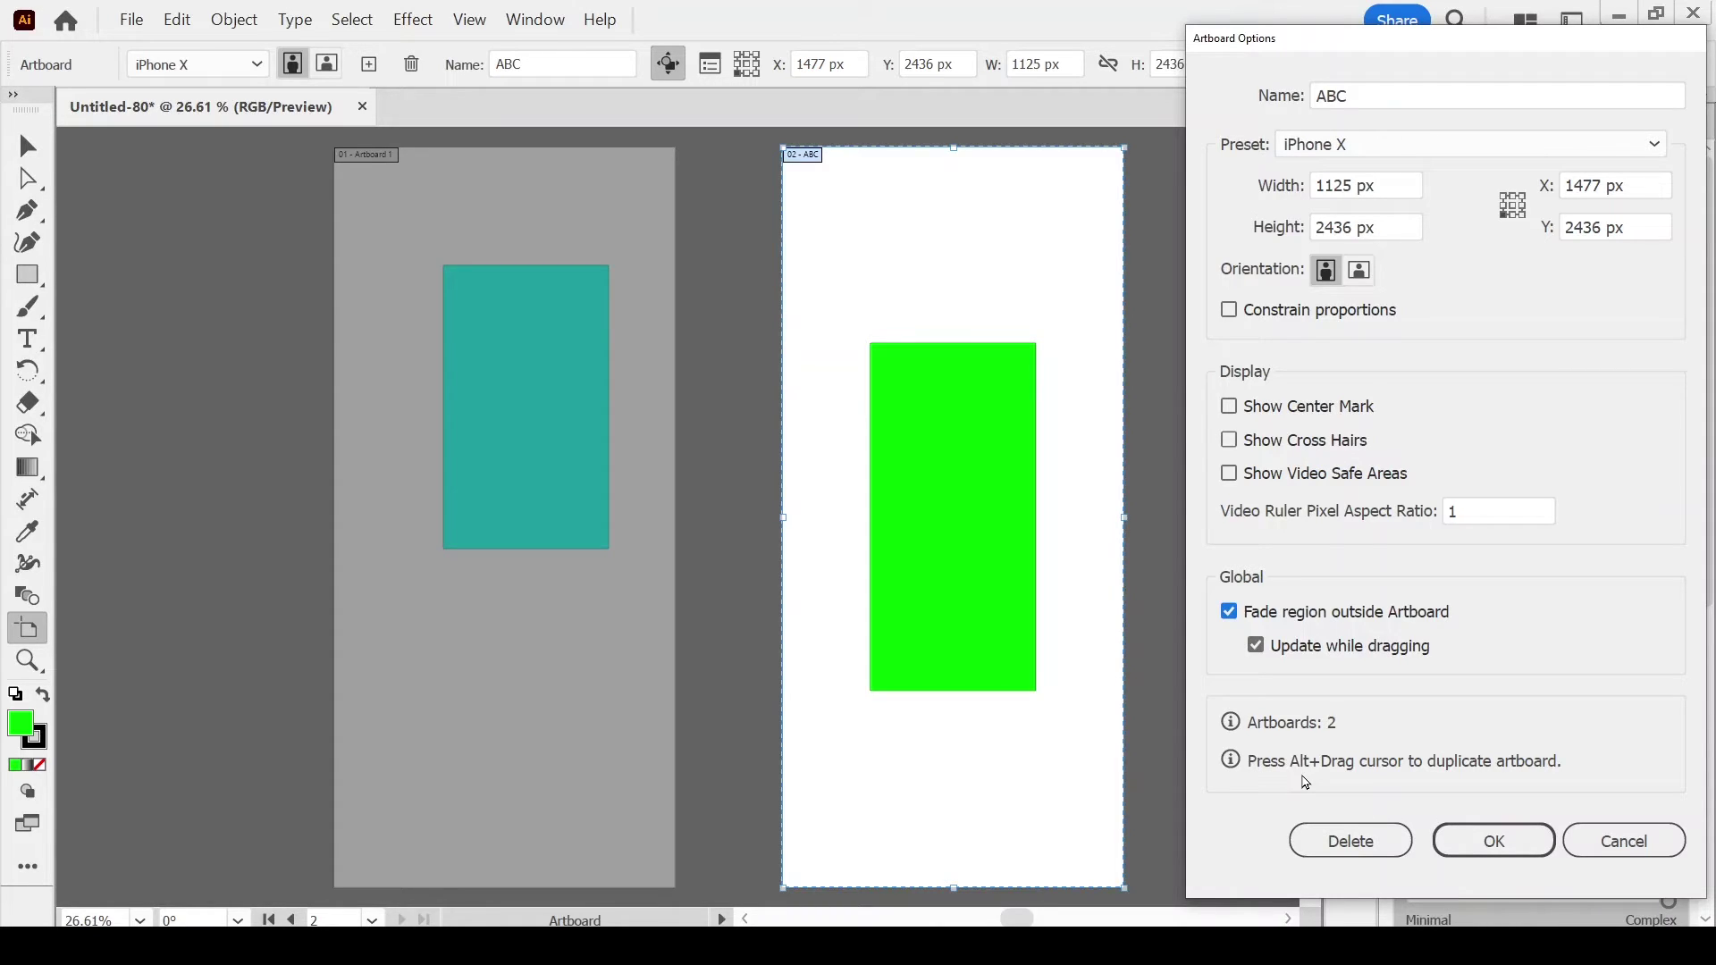
pyautogui.click(1622, 843)
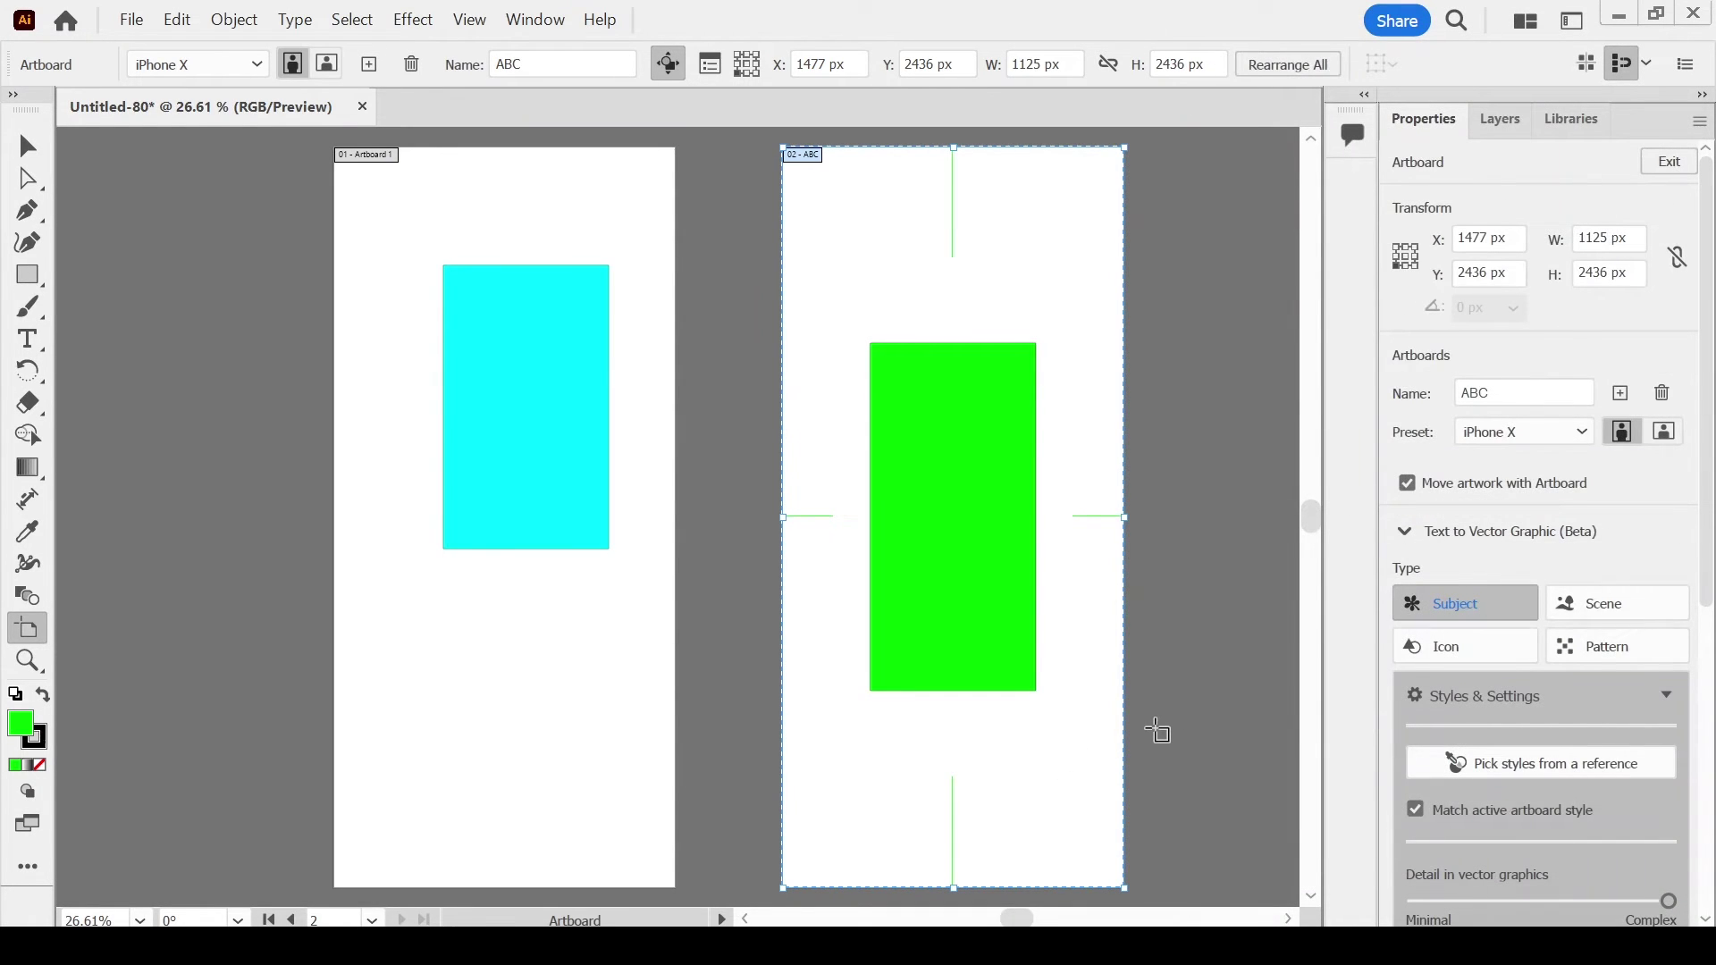
# Zoom out, then Alt-drag copies of artboard ABC rightward and Artboard 1 leftward.
pyautogui.hotkey('ctrl', '-')
pyautogui.hotkey('ctrl', '-')
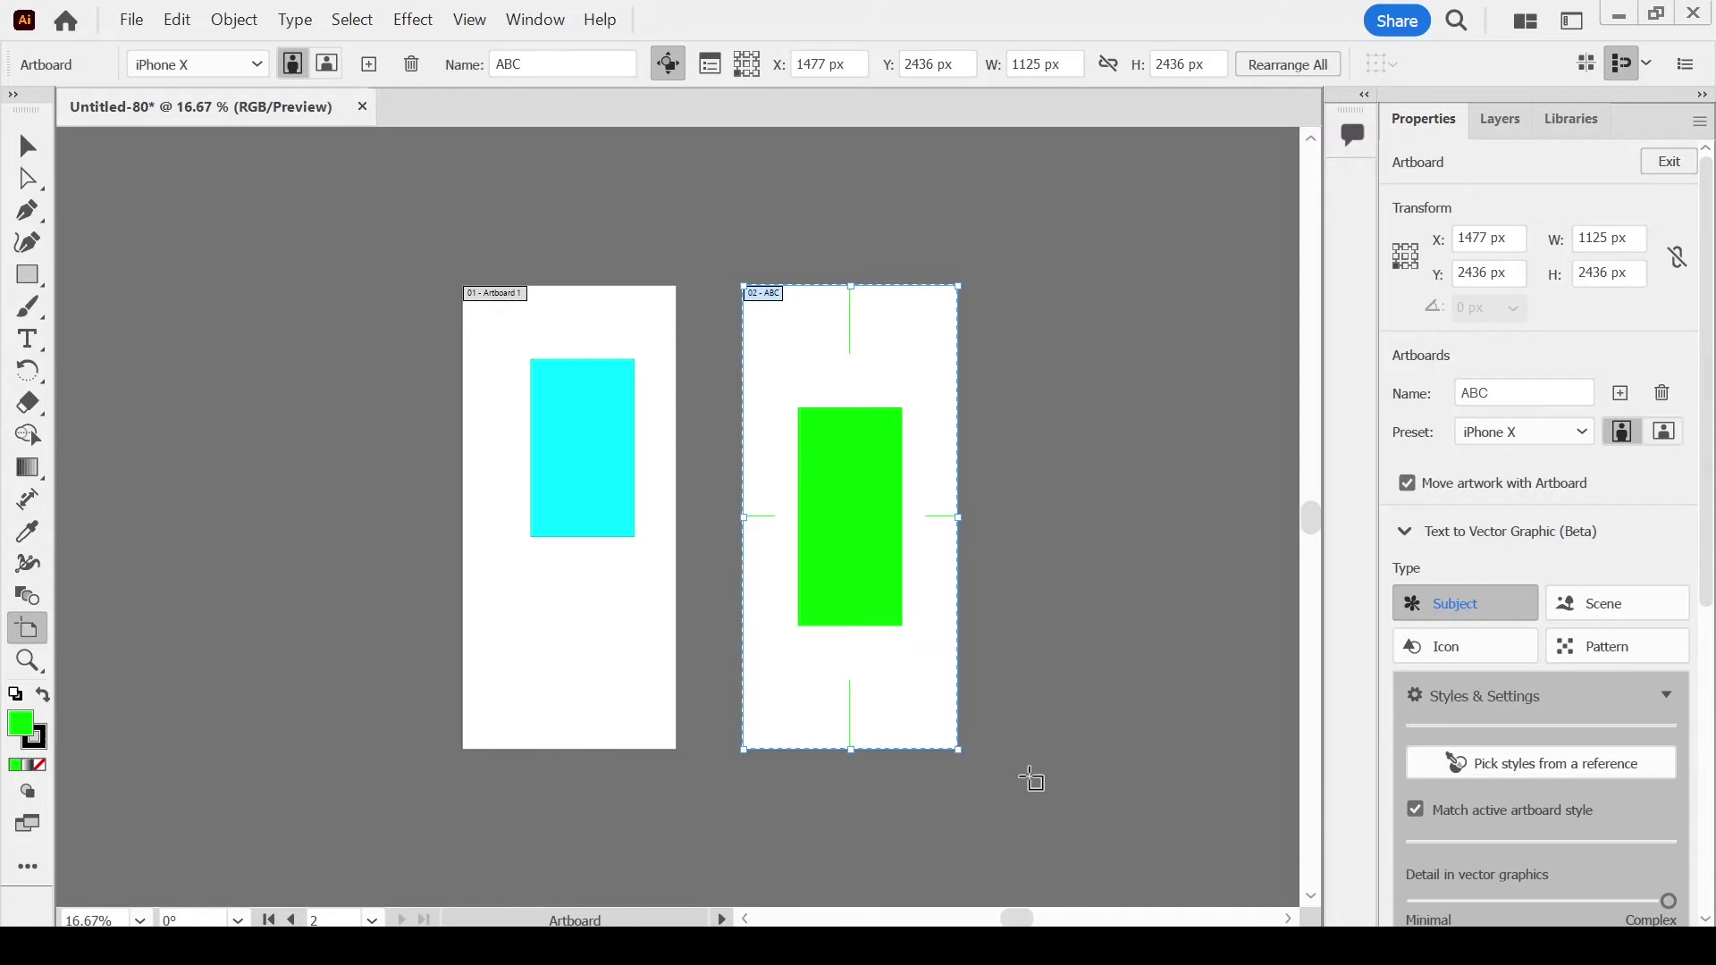
pyautogui.moveTo(899, 702); pyautogui.dragTo(1163, 692)
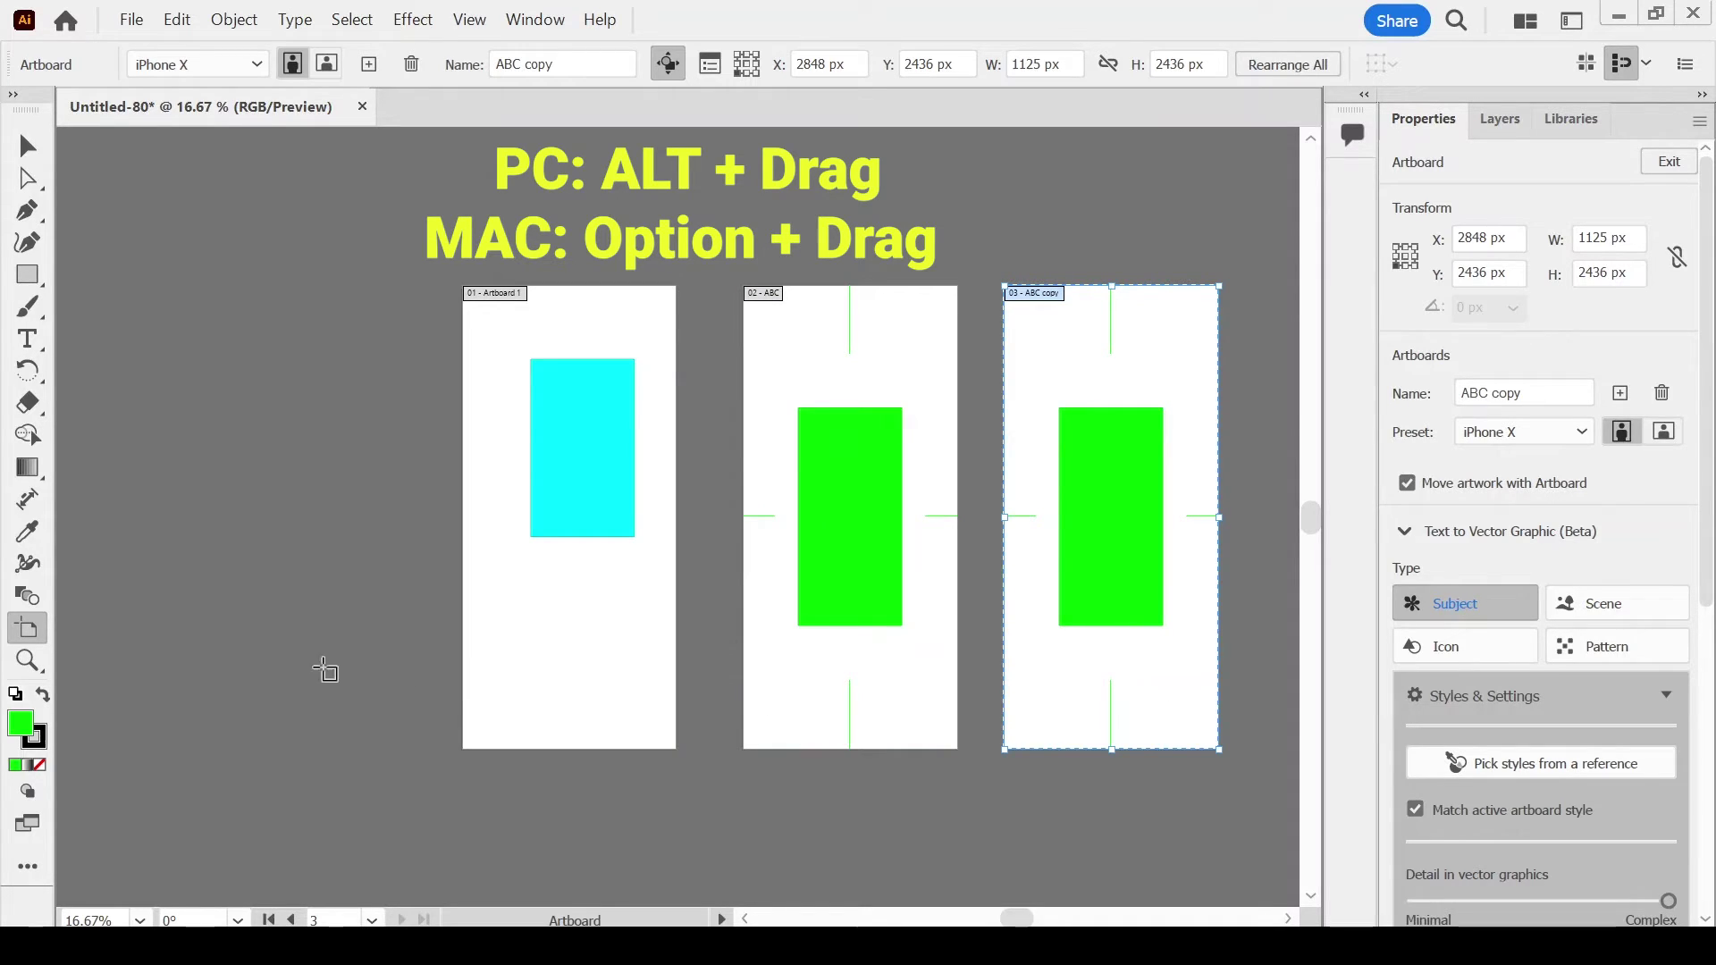
pyautogui.moveTo(527, 648); pyautogui.dragTo(252, 658)
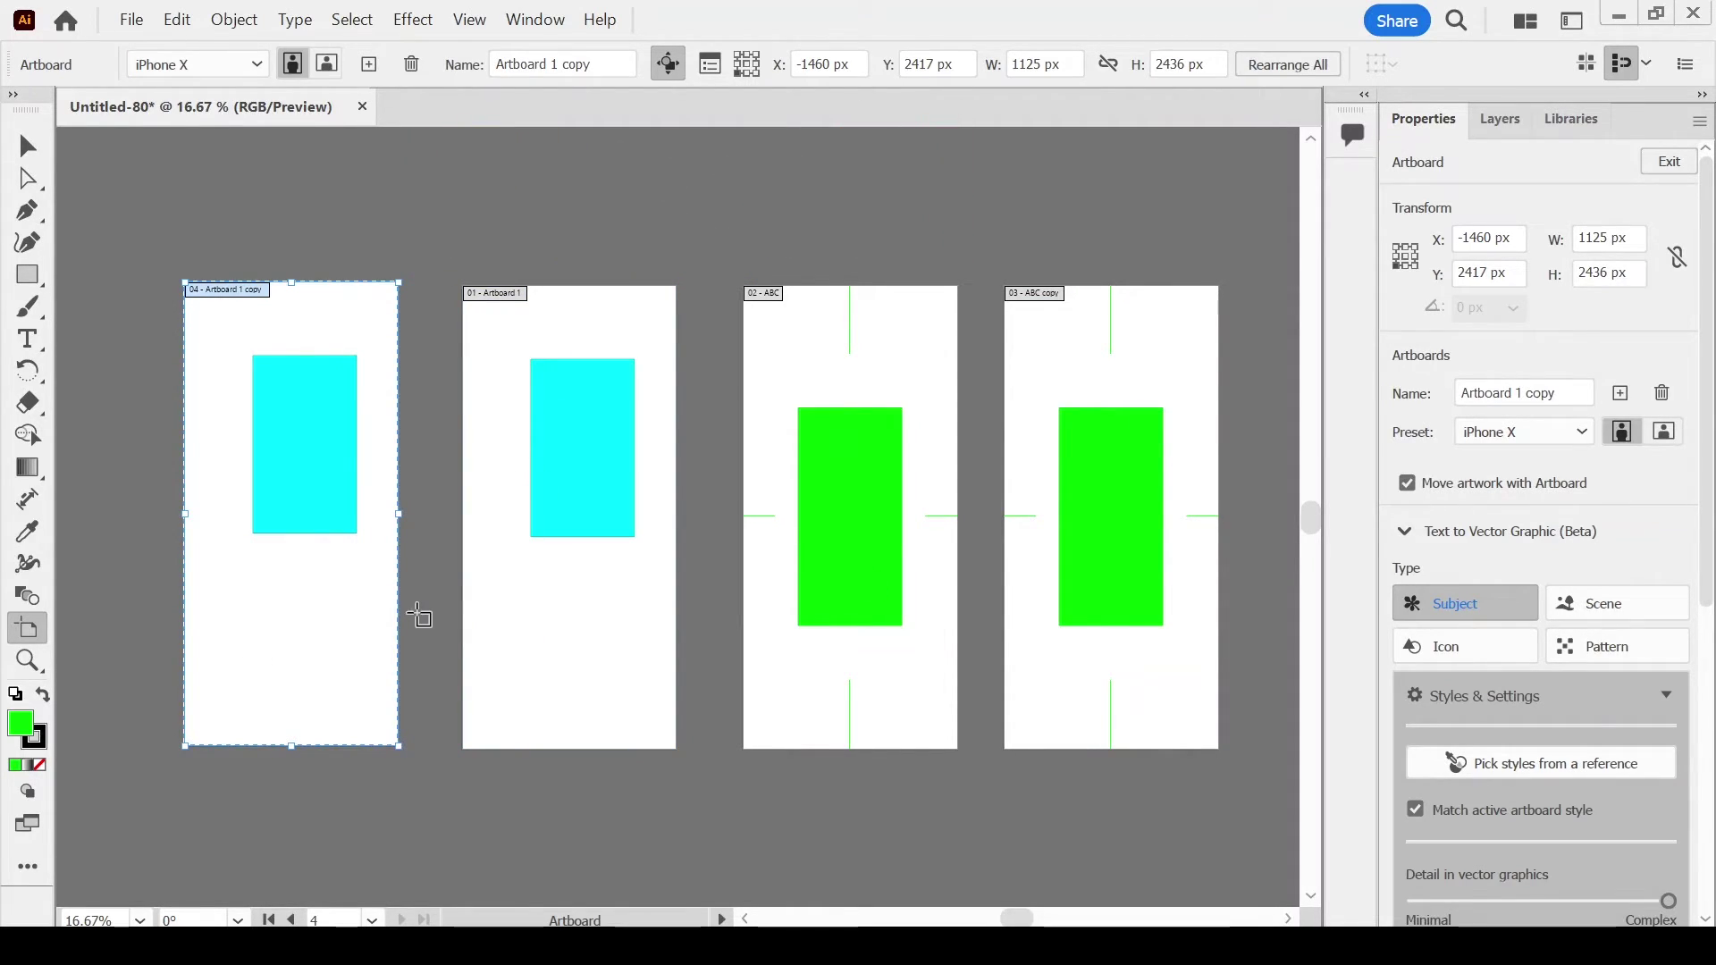
# Choose File > Export > Export As, with PNG as the file type.
pyautogui.click(129, 22)
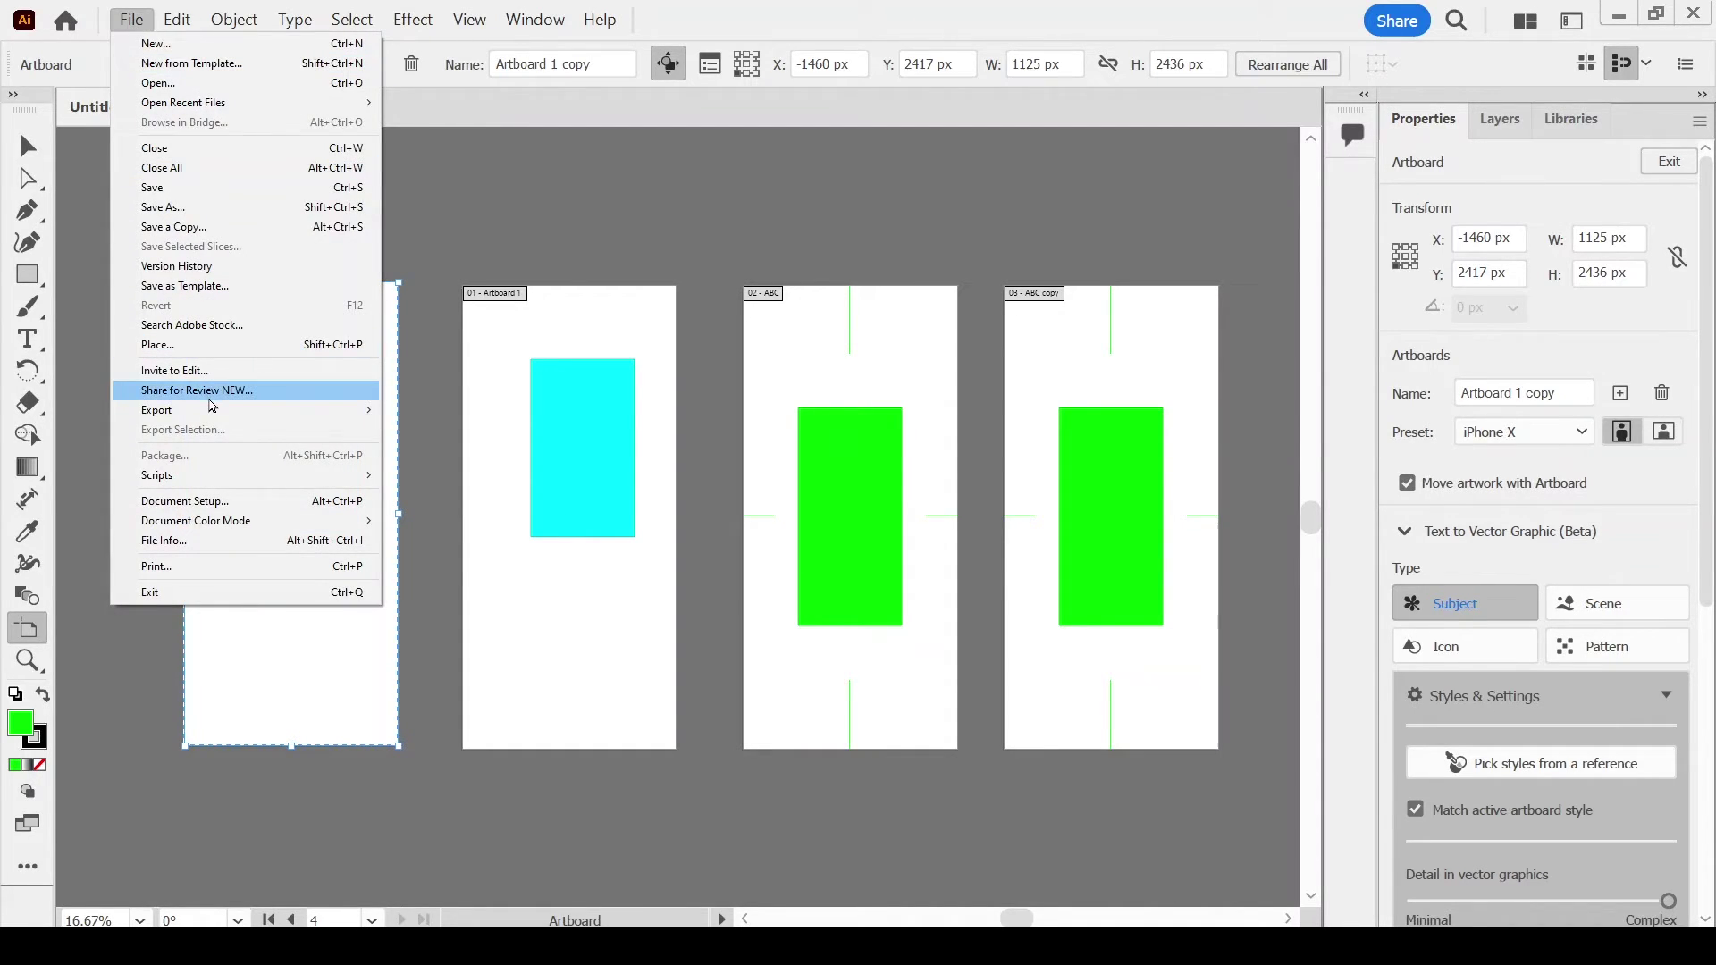
pyautogui.moveTo(158, 410)
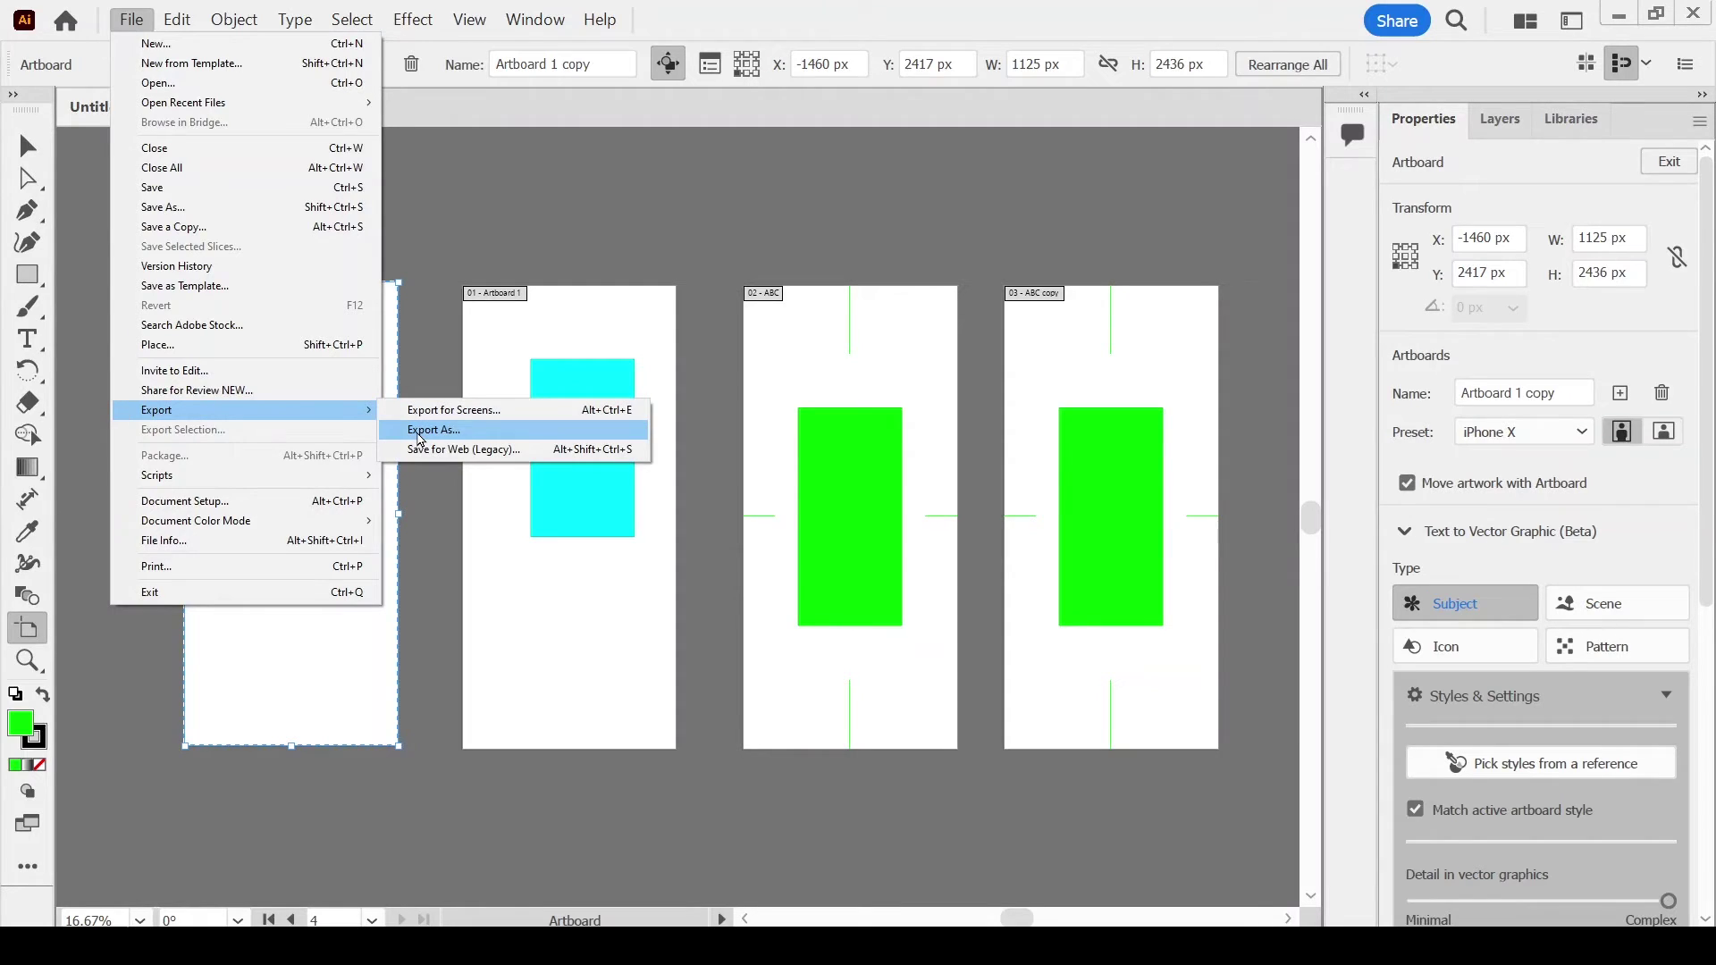
pyautogui.click(420, 431)
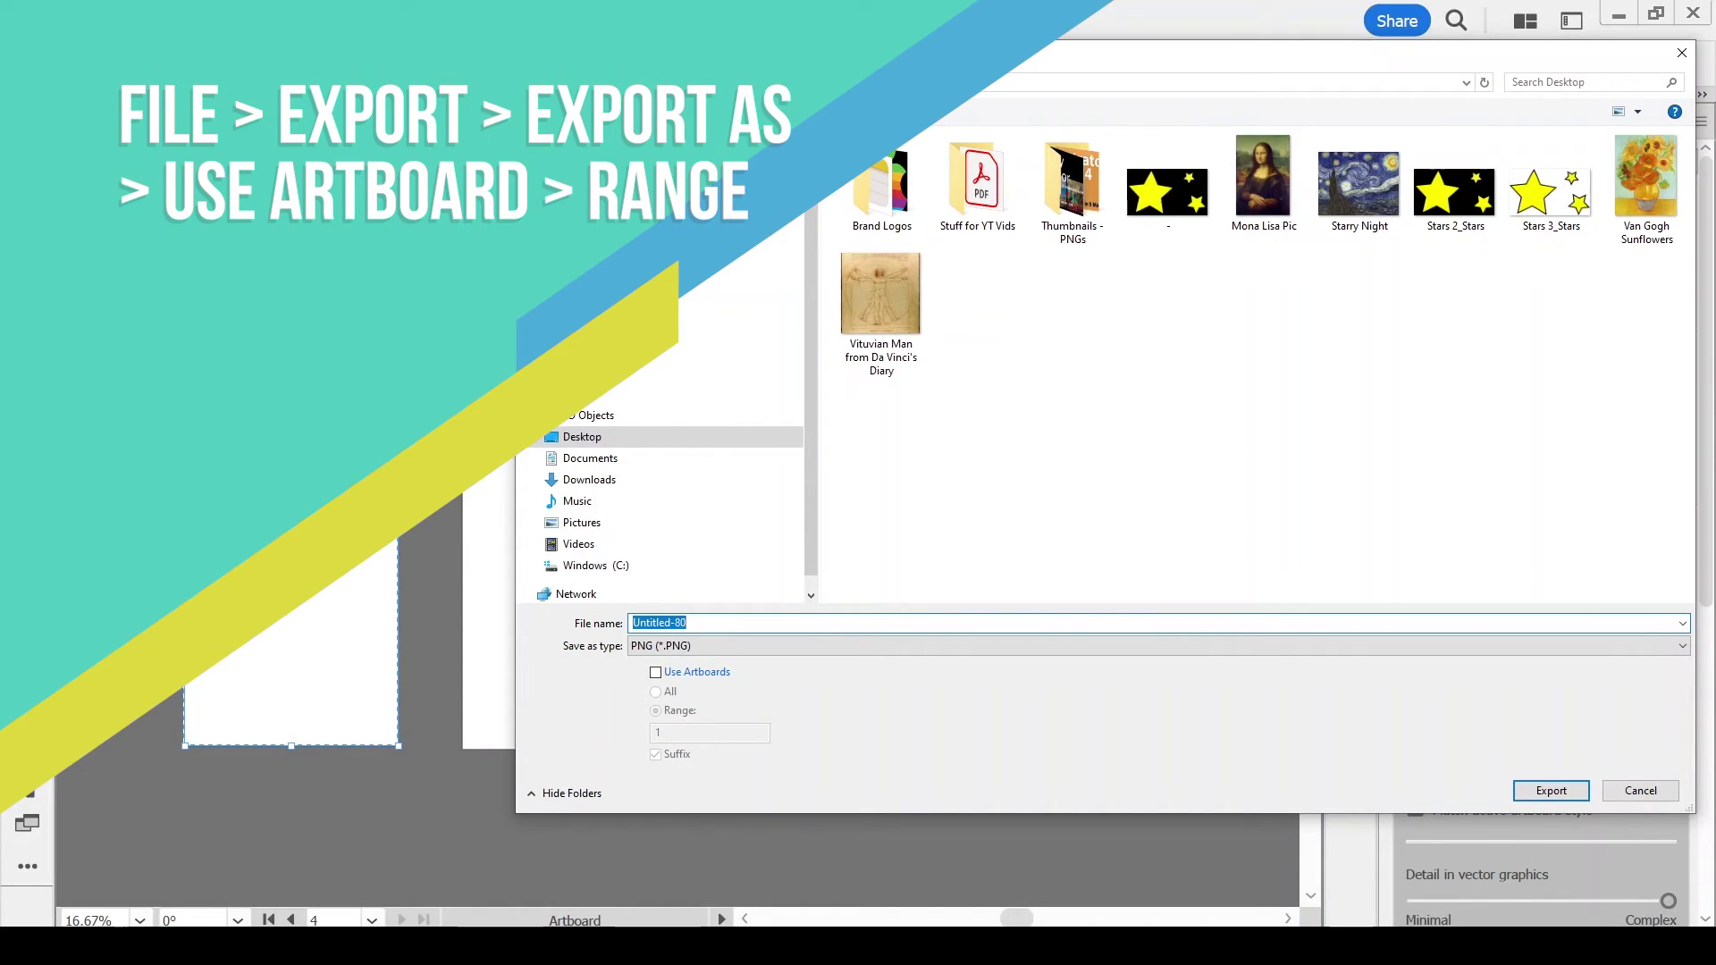
pyautogui.write('Examp')
pyautogui.write('le')
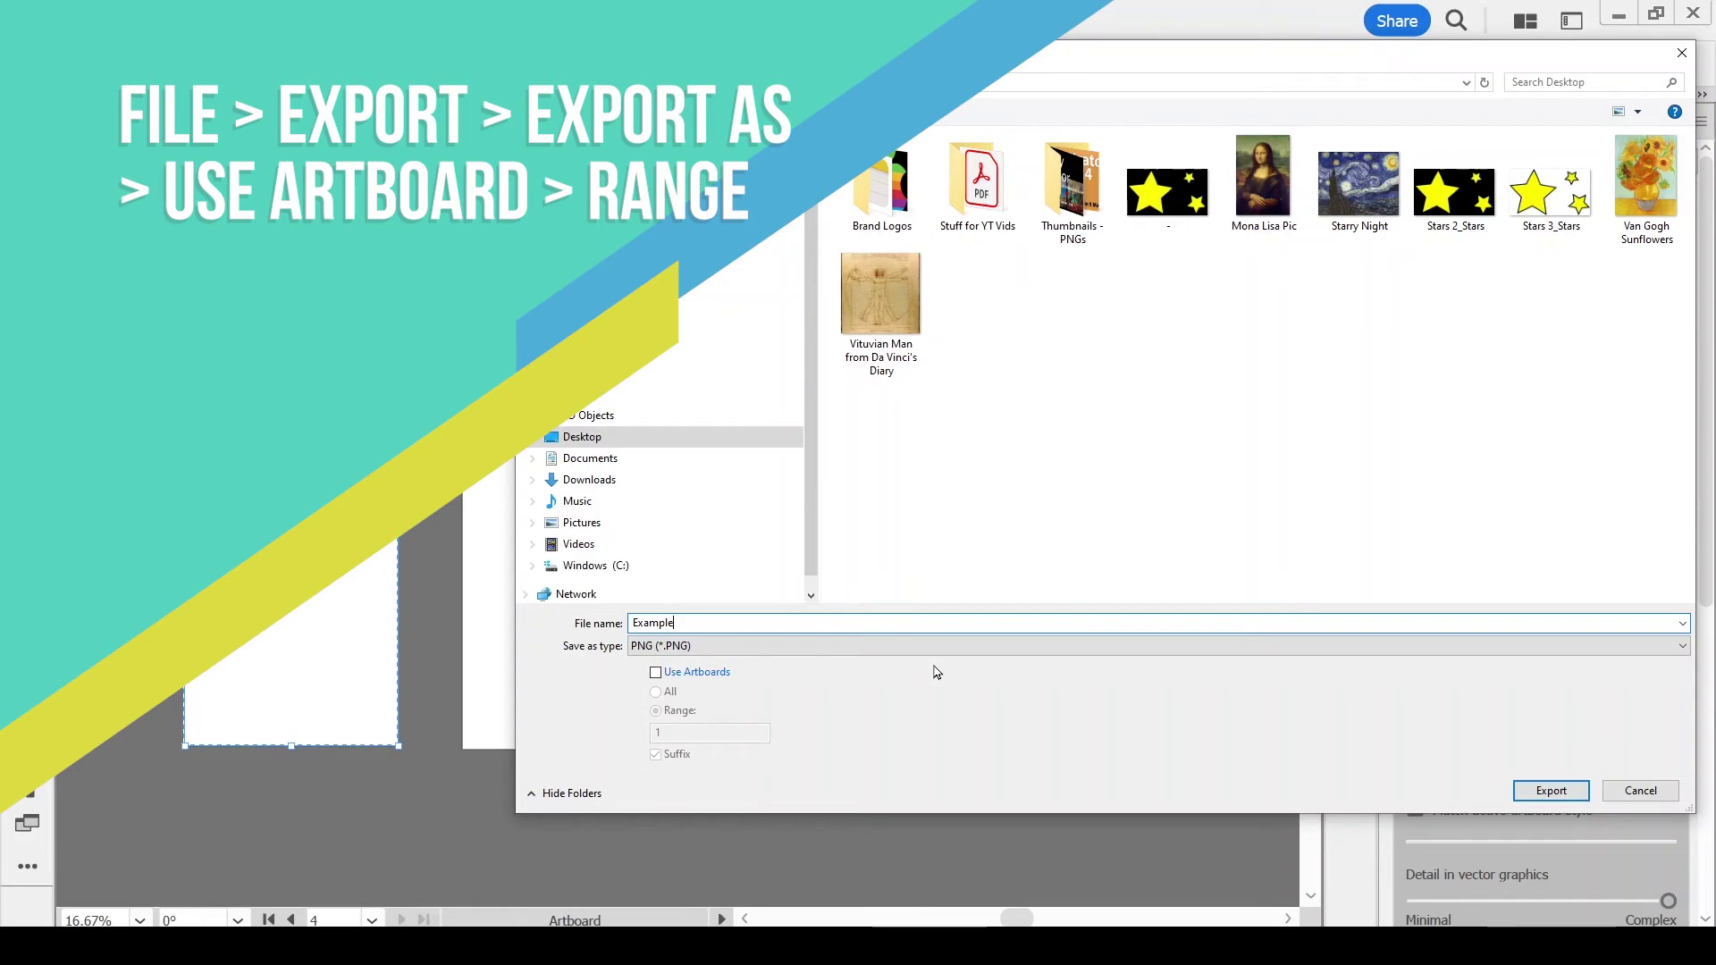
# Export as PNG named 'Example' with Use Artboards ticked and Range set to 4.
pyautogui.click(932, 646)
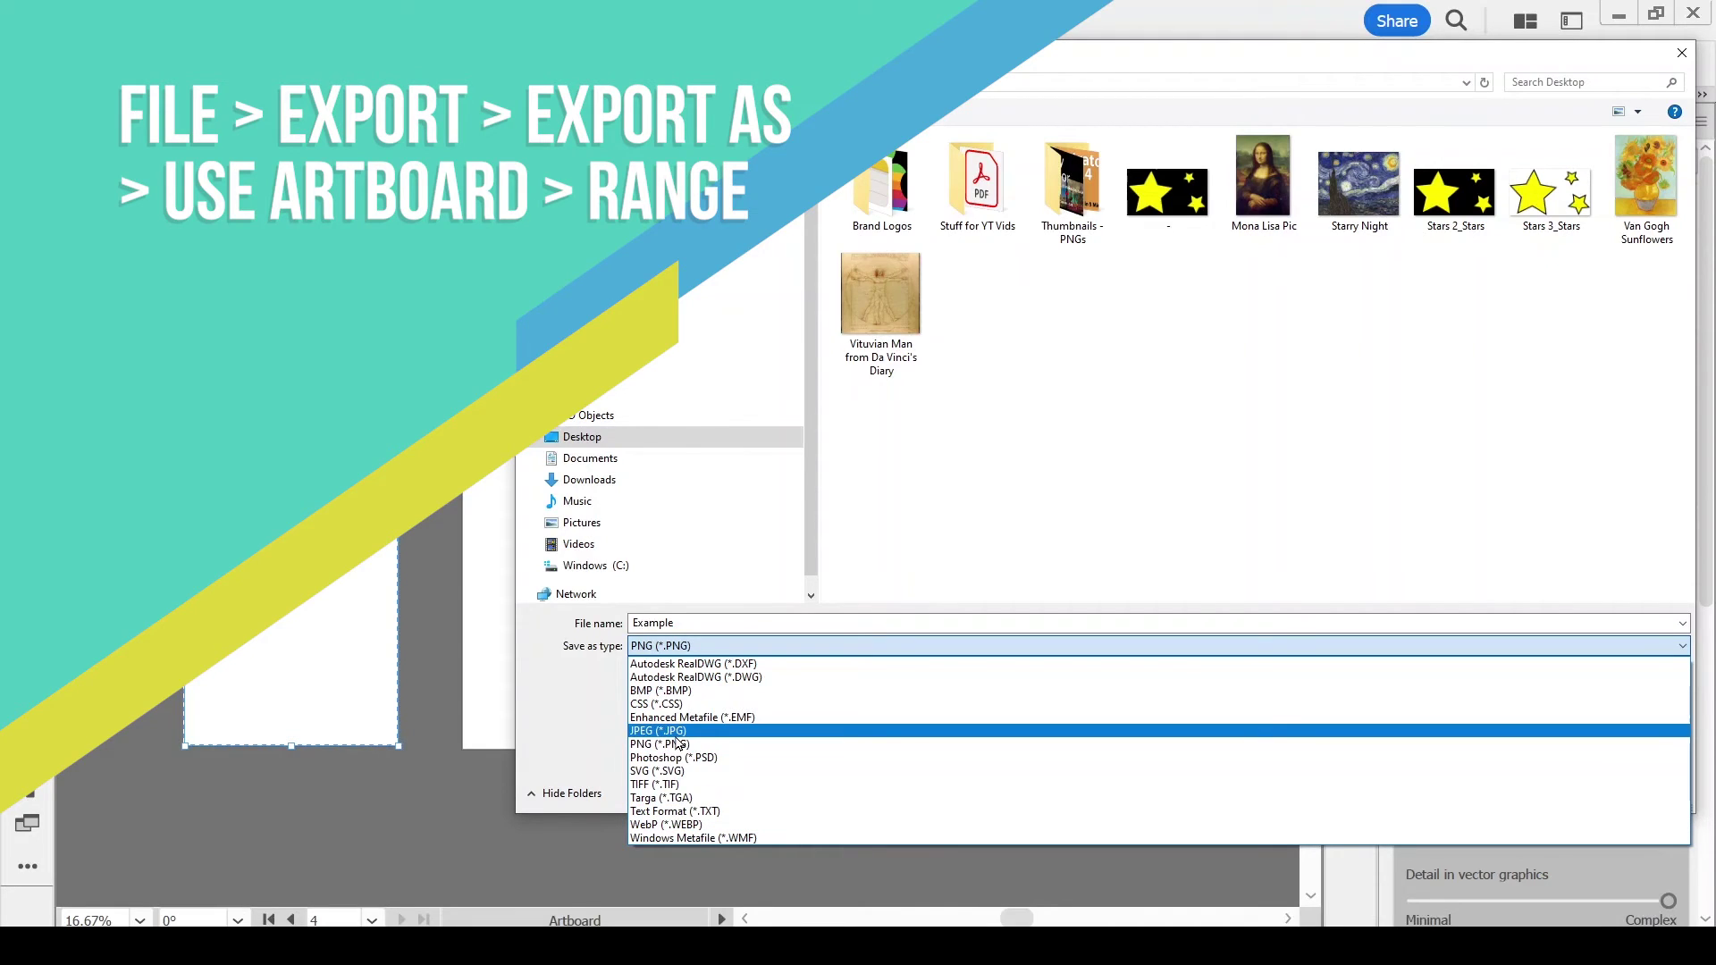
pyautogui.click(678, 744)
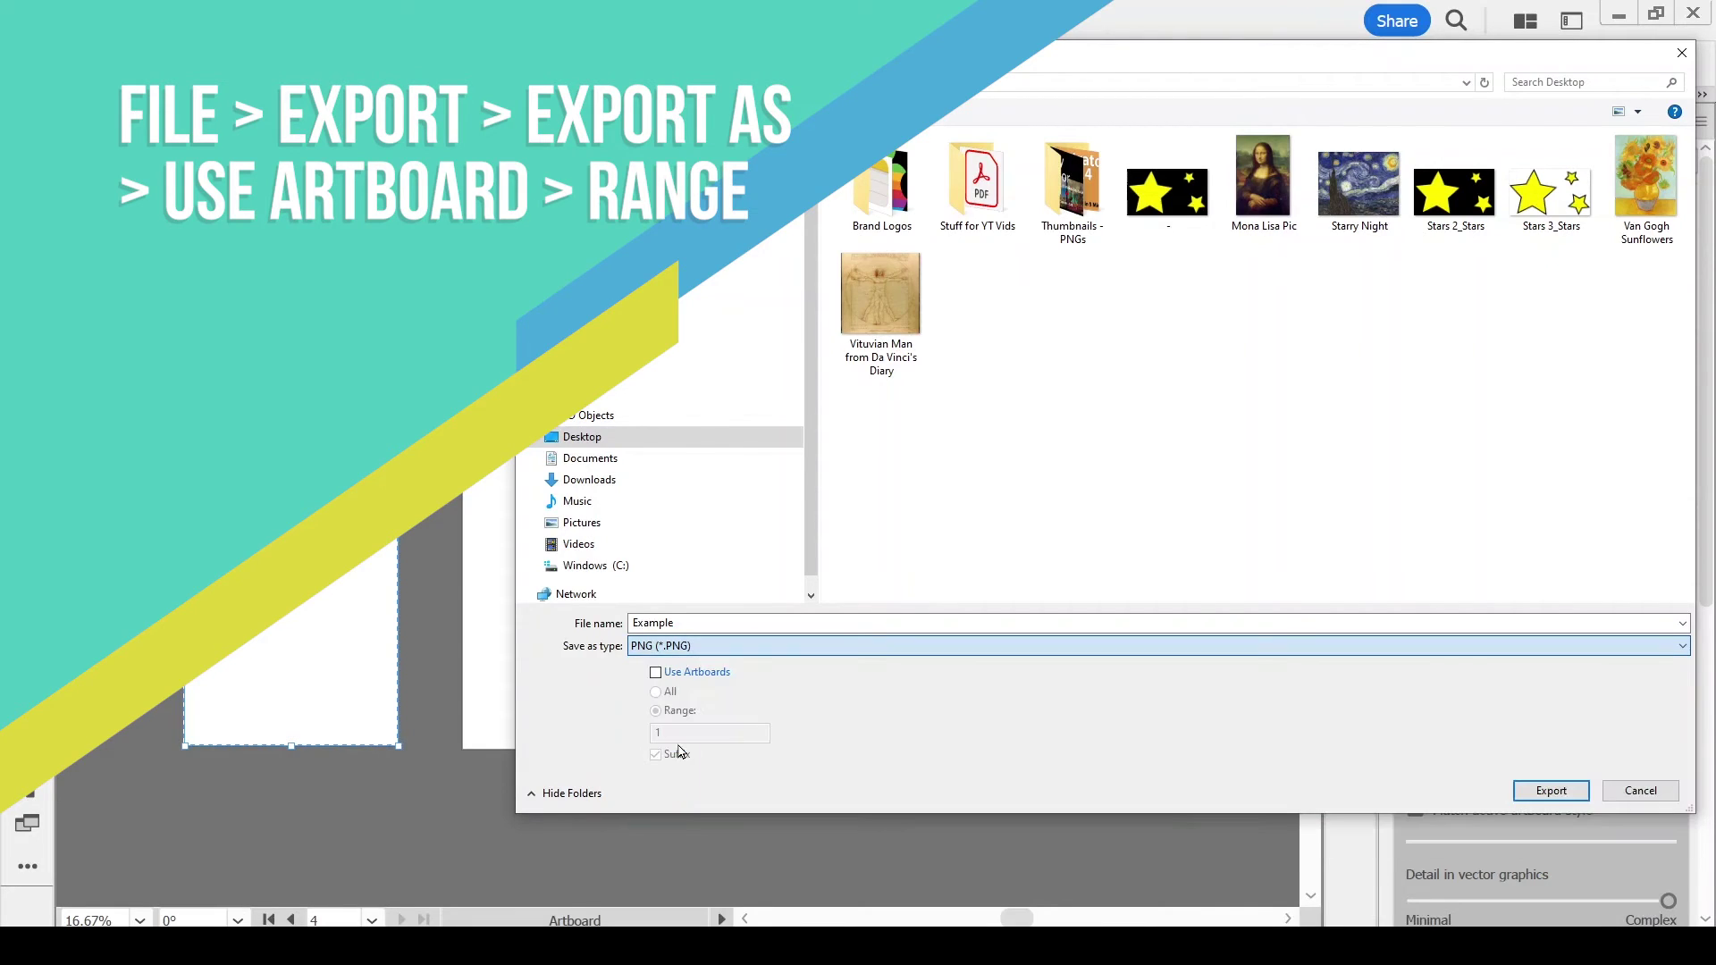
pyautogui.click(656, 673)
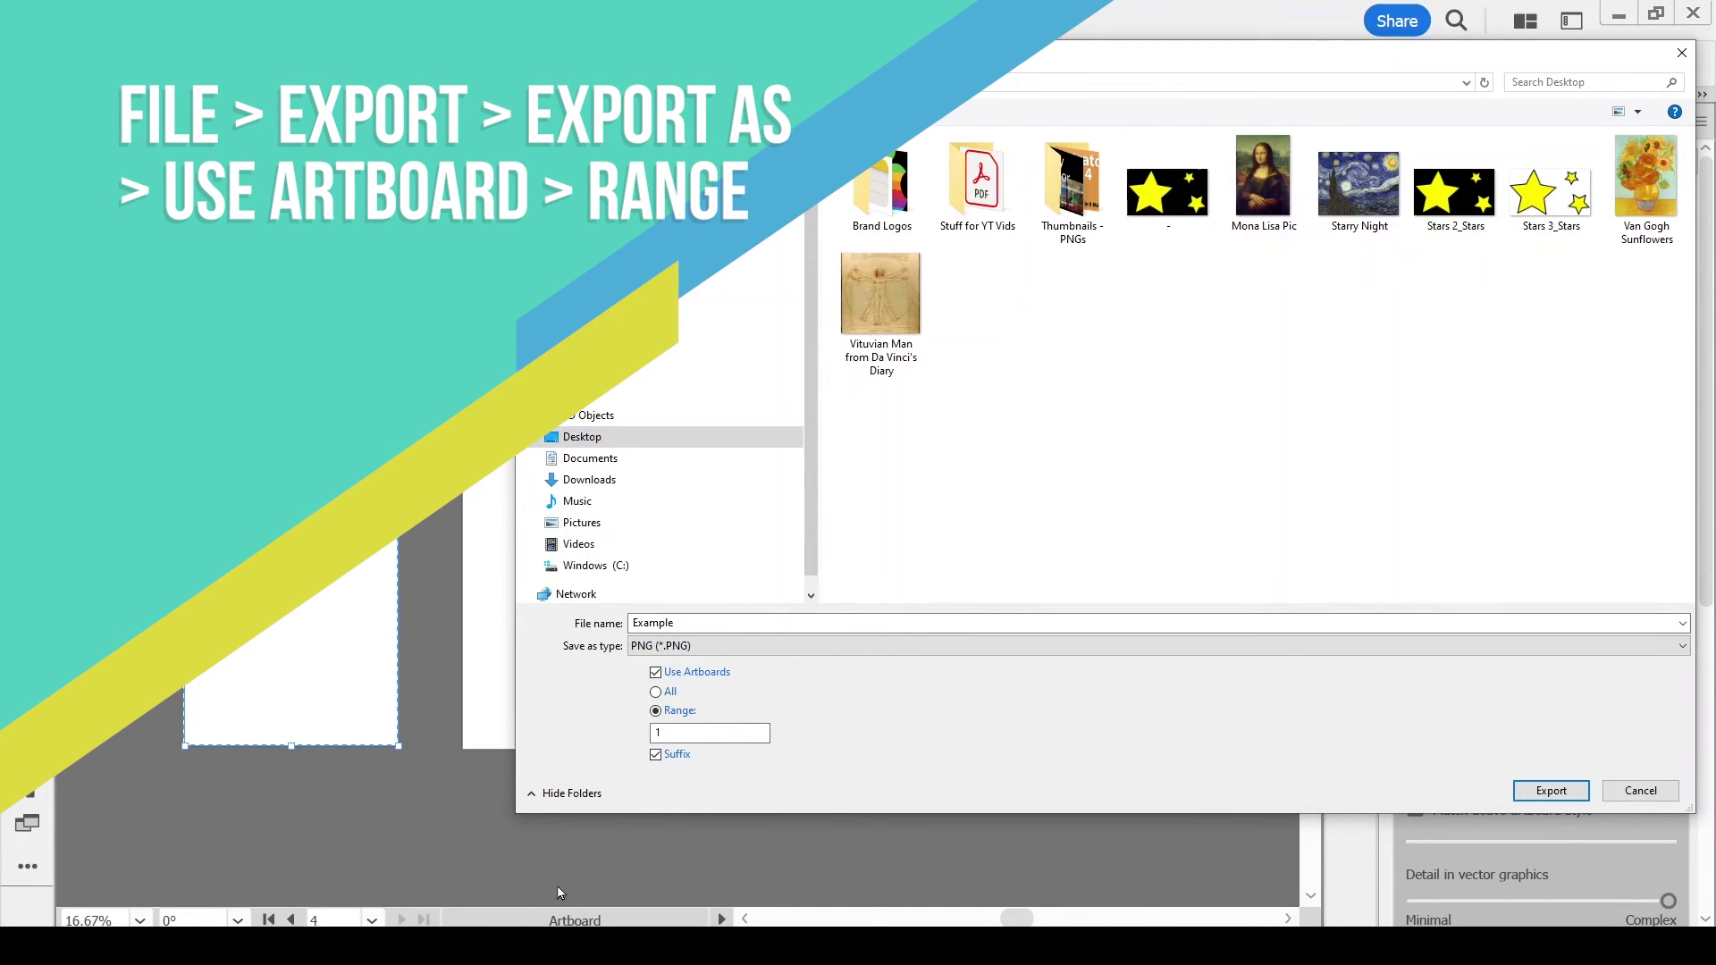
pyautogui.click(675, 735)
pyautogui.write('4')
pyautogui.click(1555, 792)
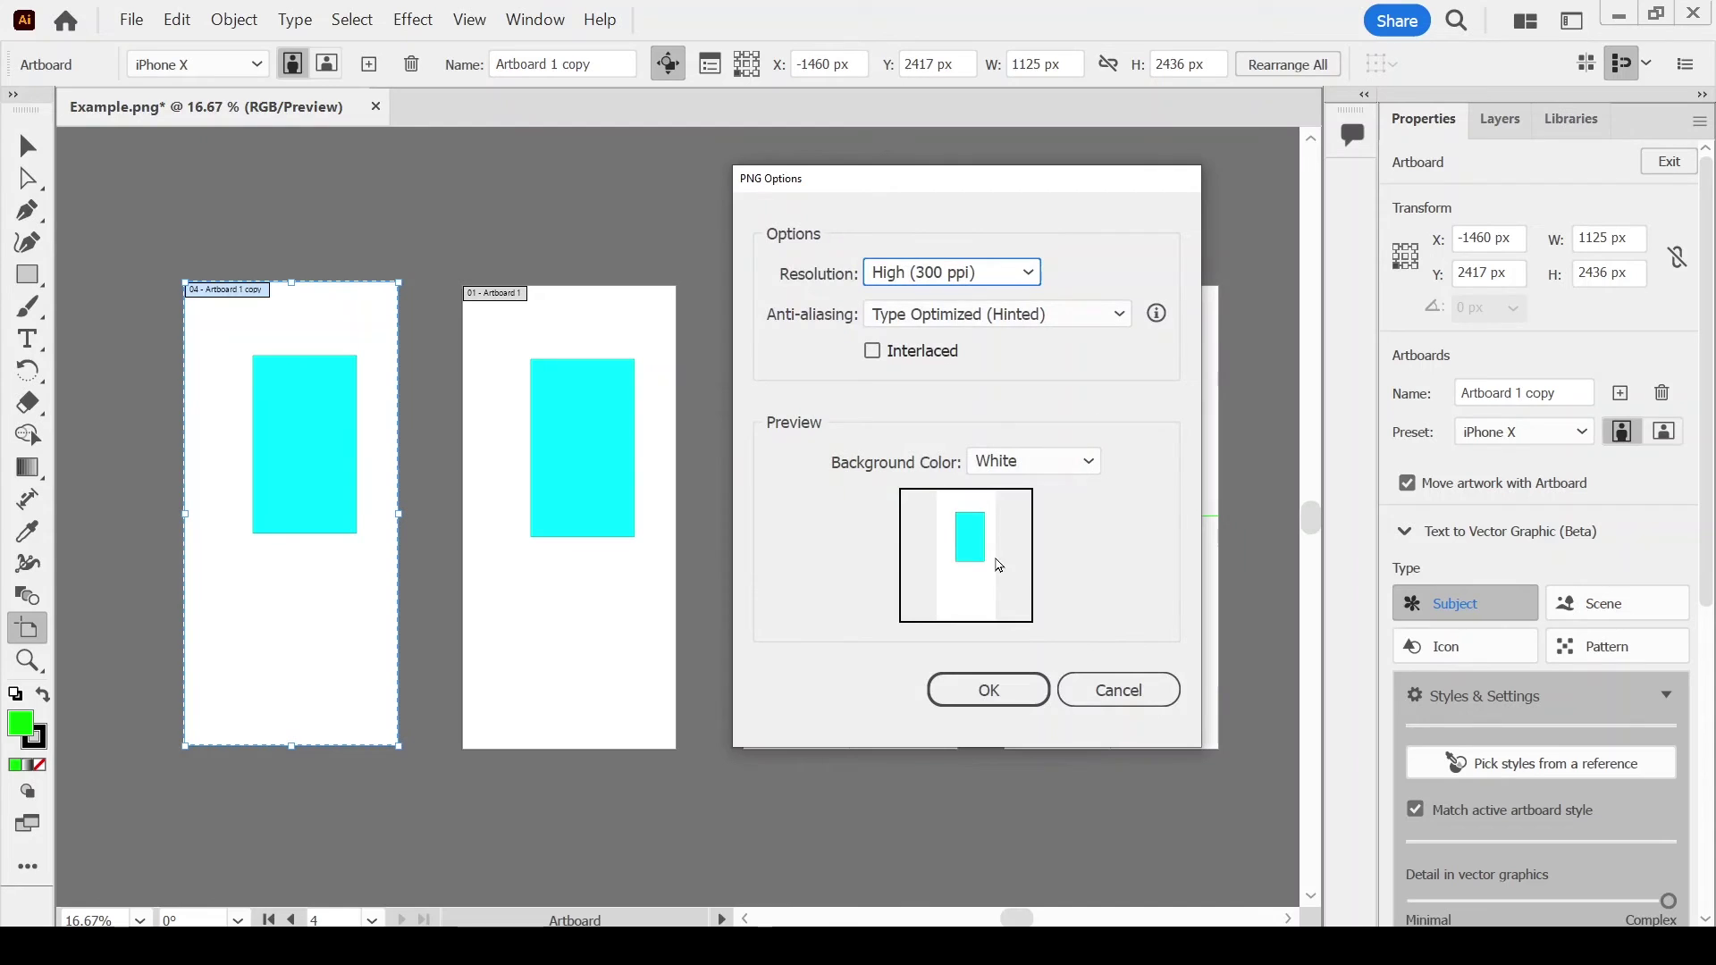
# Accept PNG Options at High (300 ppi) resolution with a White background.
pyautogui.moveTo(905, 183)
pyautogui.mouseDown()
pyautogui.moveTo(1074, 391)
pyautogui.moveTo(660, 222)
pyautogui.mouseUp()
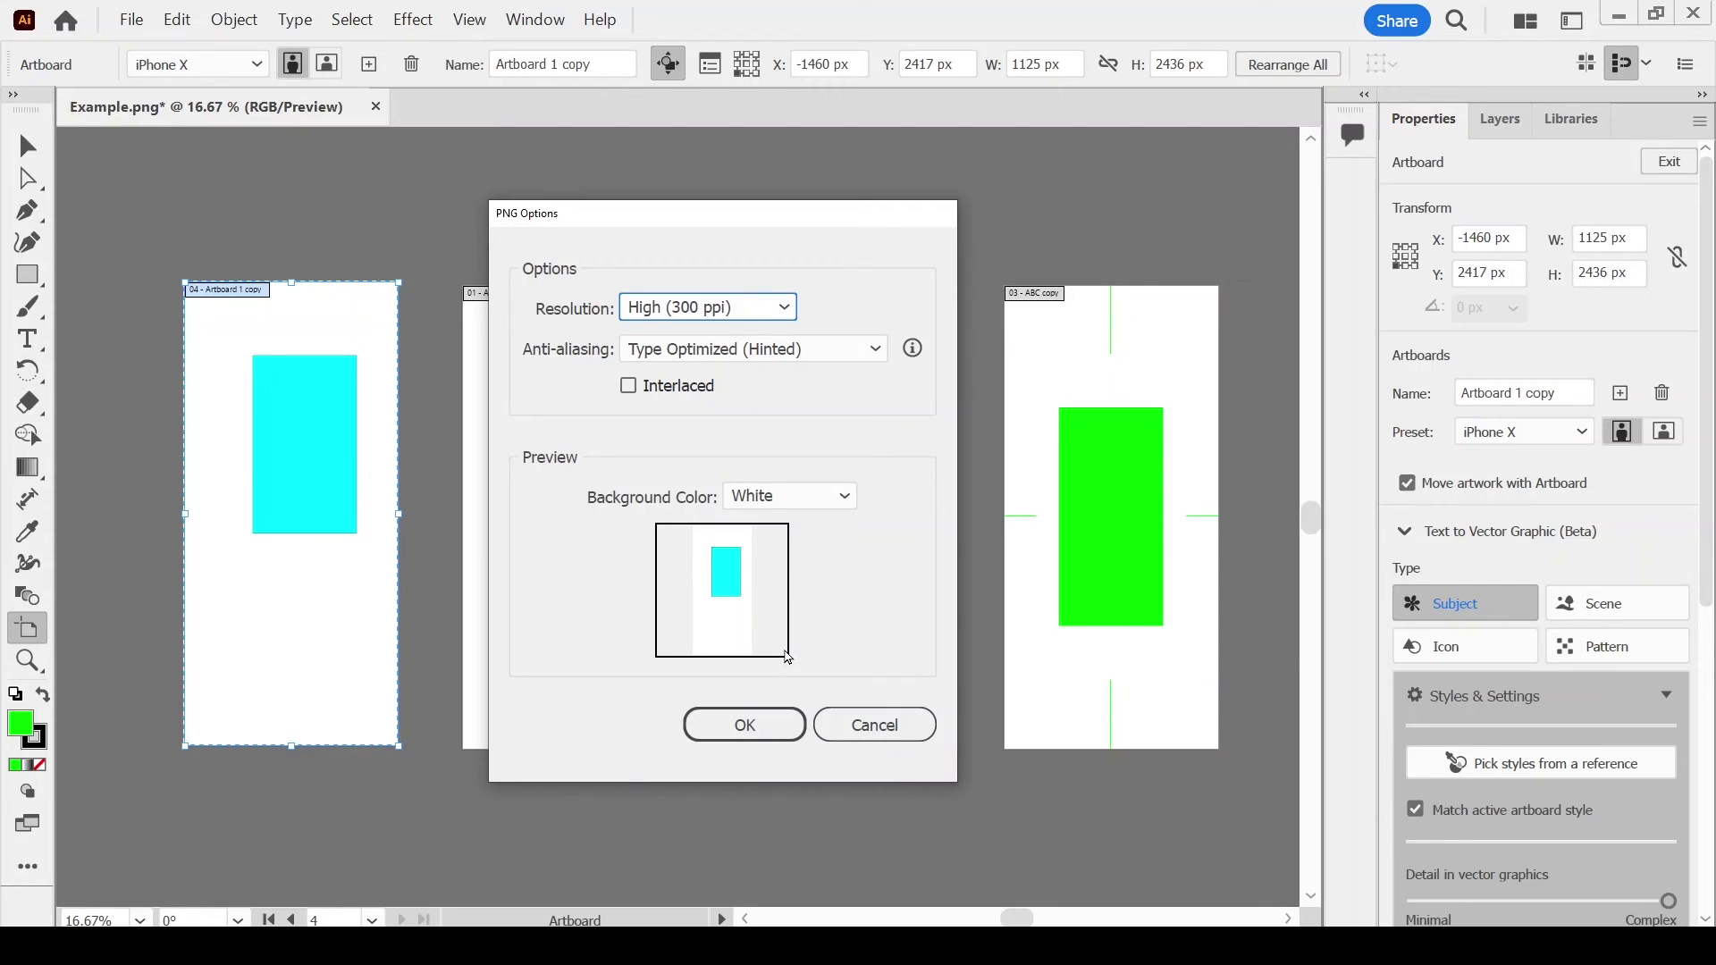
pyautogui.click(748, 727)
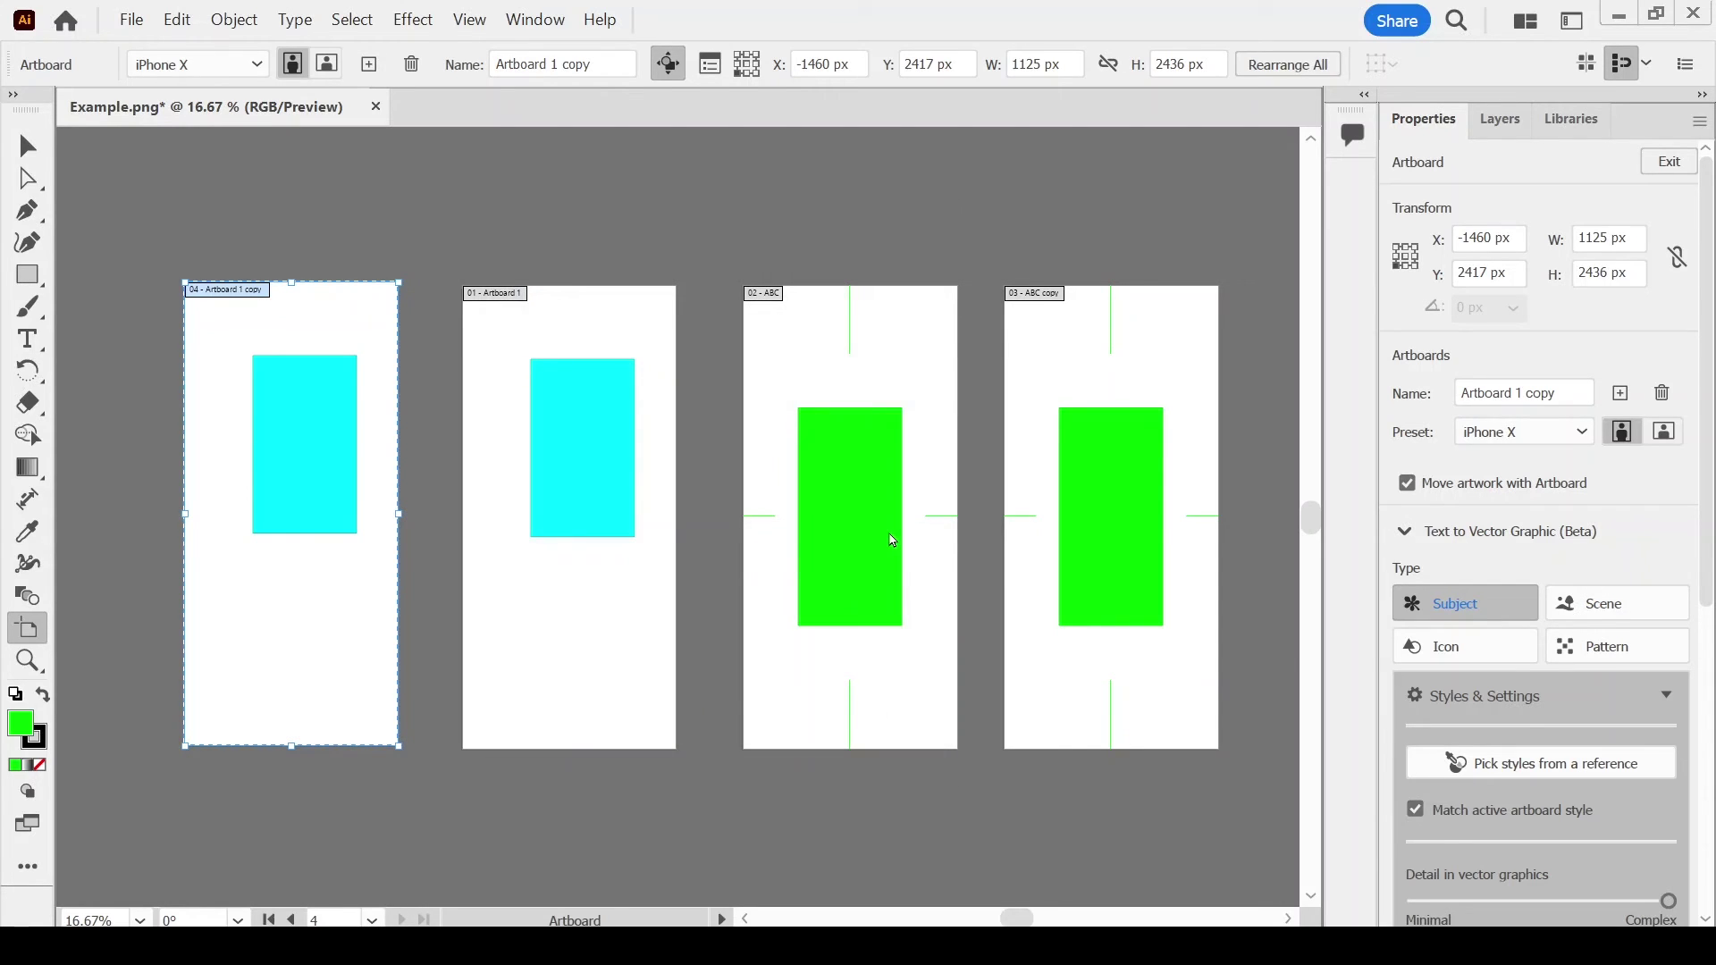